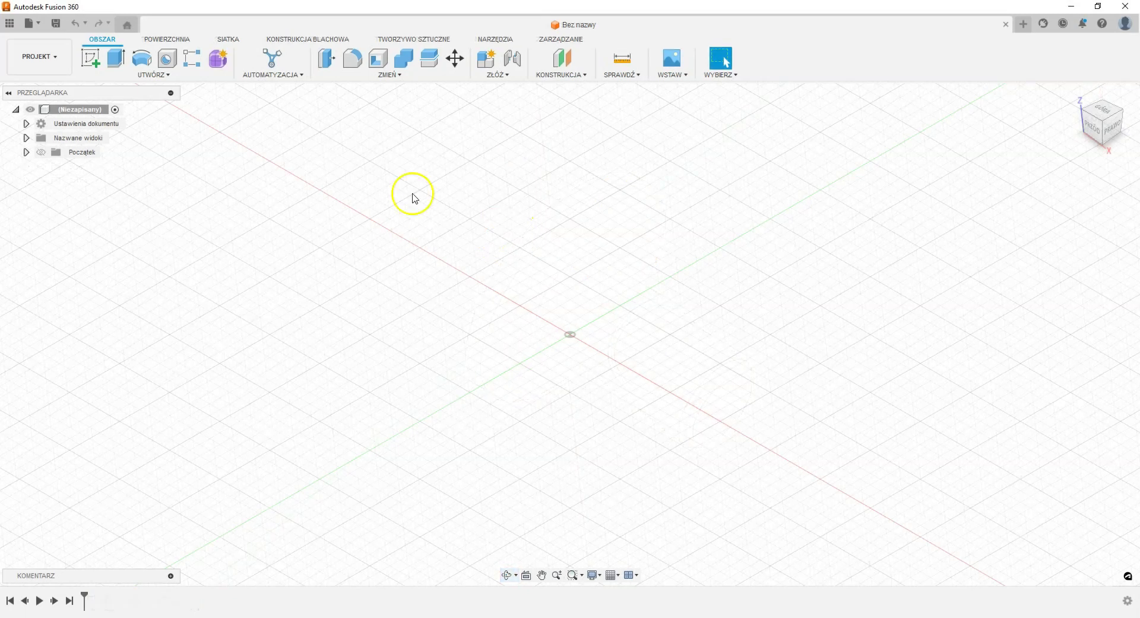
Start a sketch on the ground plane and draw a circle centred at the origin.
left_click(91, 58)
left_click(631, 334)
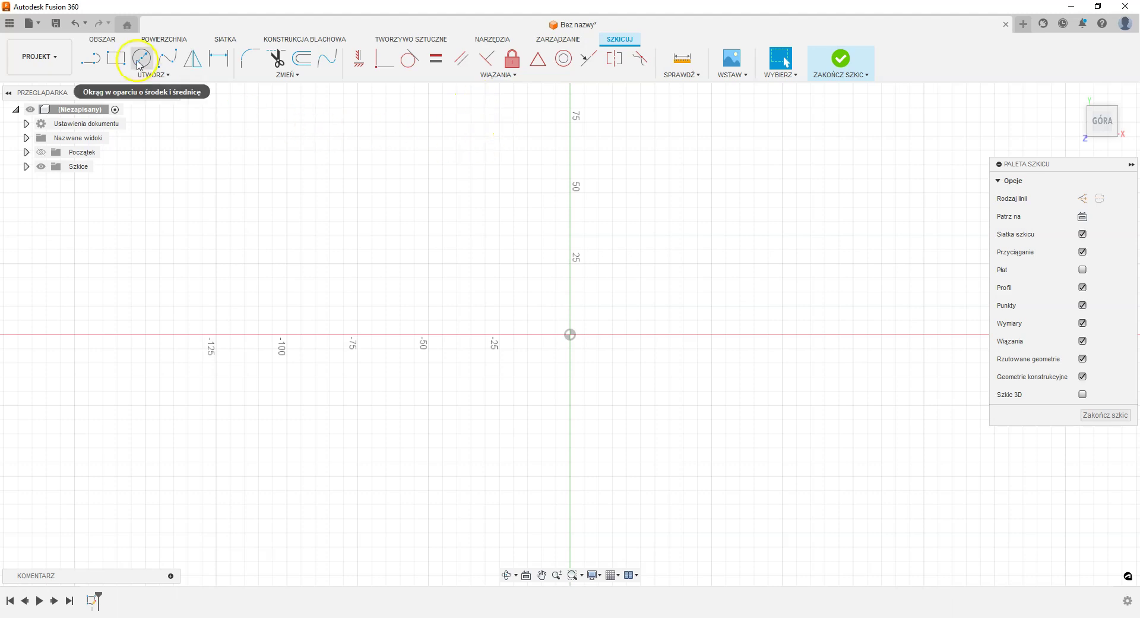
left_click(141, 58)
left_click(570, 334)
left_click(712, 334)
Dimension the circle to 50 mm diameter and finish the sketch.
left_click(215, 70)
left_click(610, 199)
left_click(604, 275)
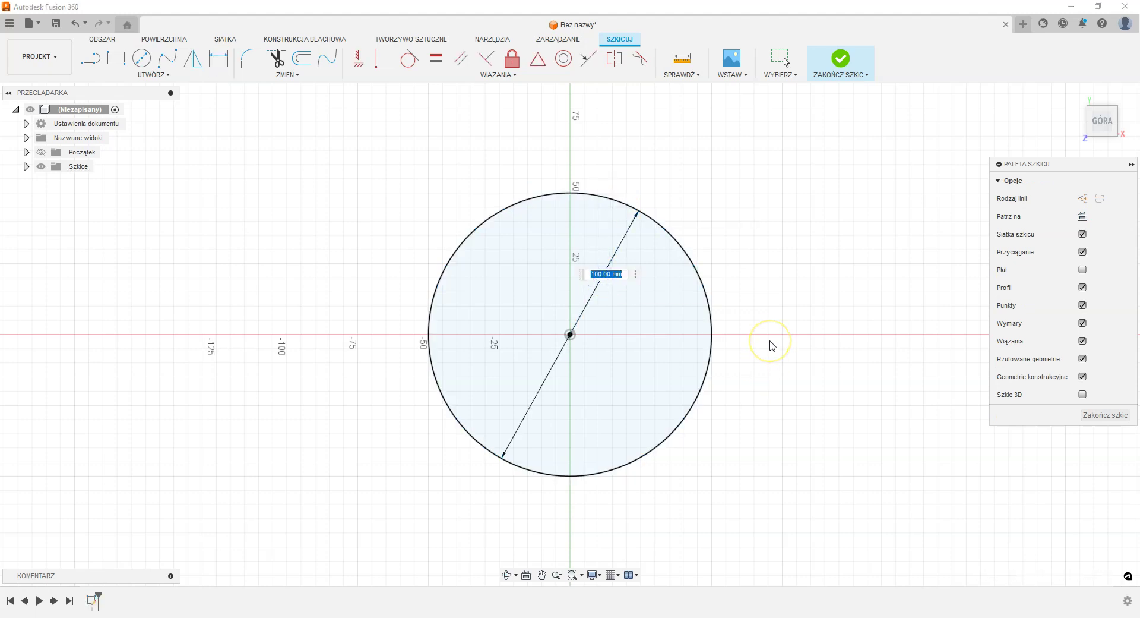
key("Return")
left_click(992, 413)
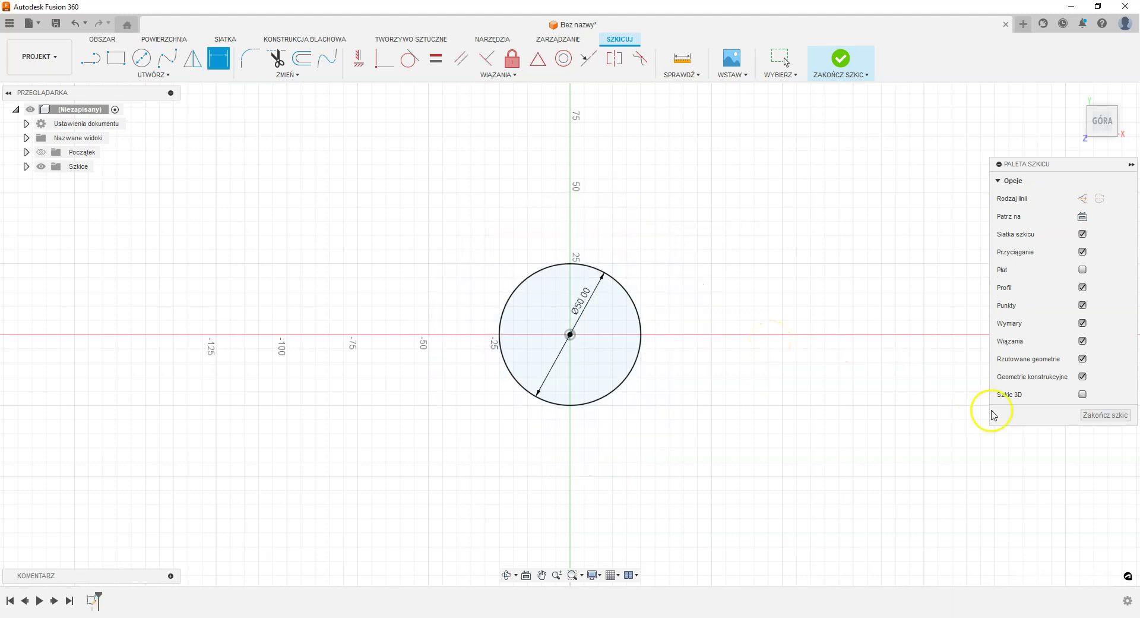
left_click(1088, 422)
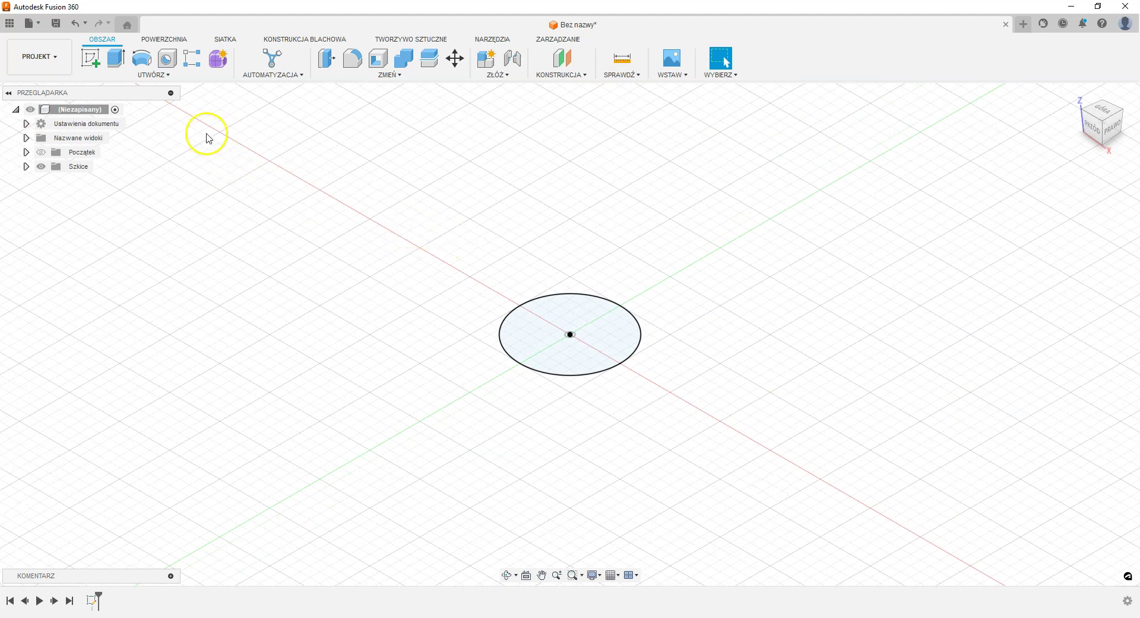
Extrude the Ø50 mm circle profile 4 mm into a solid base disc.
left_click(118, 58)
left_click(567, 324)
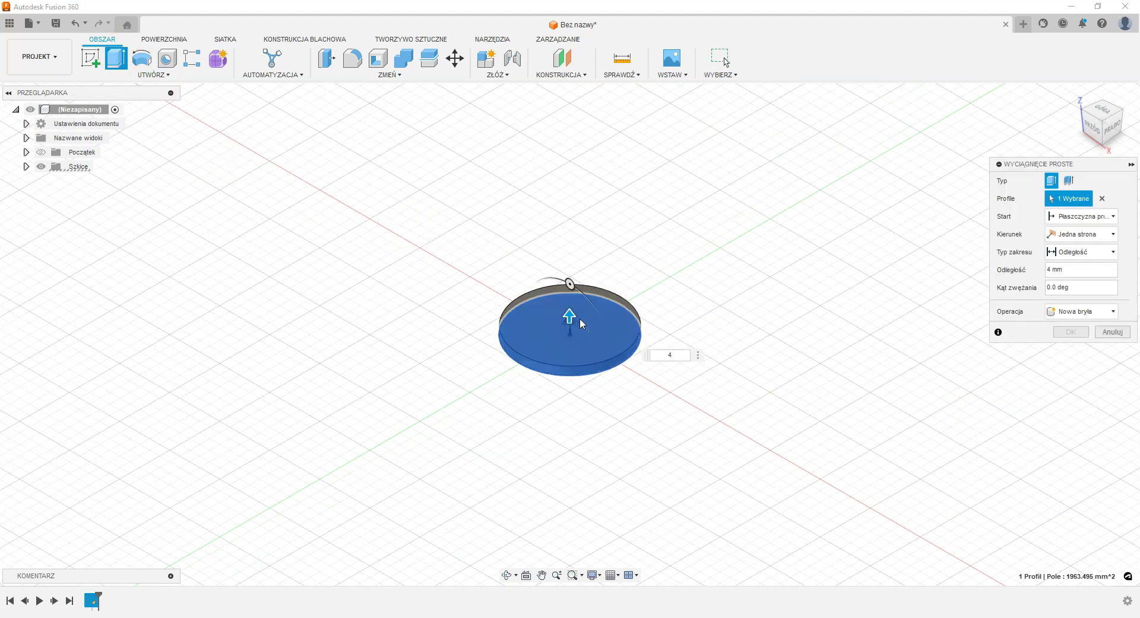
left_click(1088, 336)
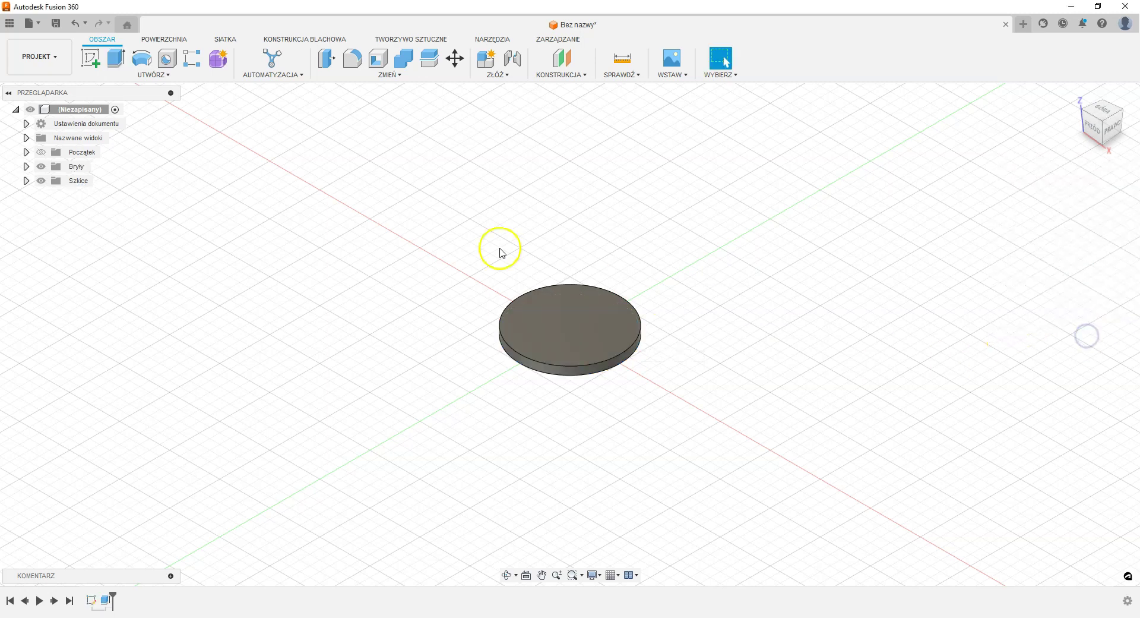
left_click(566, 326)
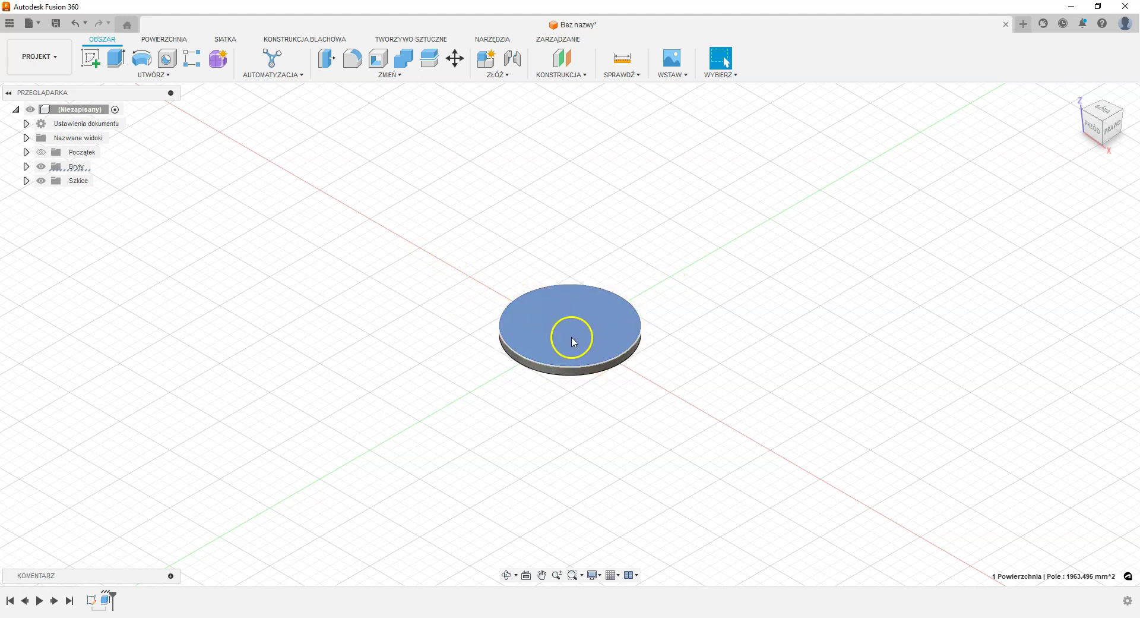
Sketch a 20 mm diameter circle at the centre of the disc's top face.
left_click(90, 57)
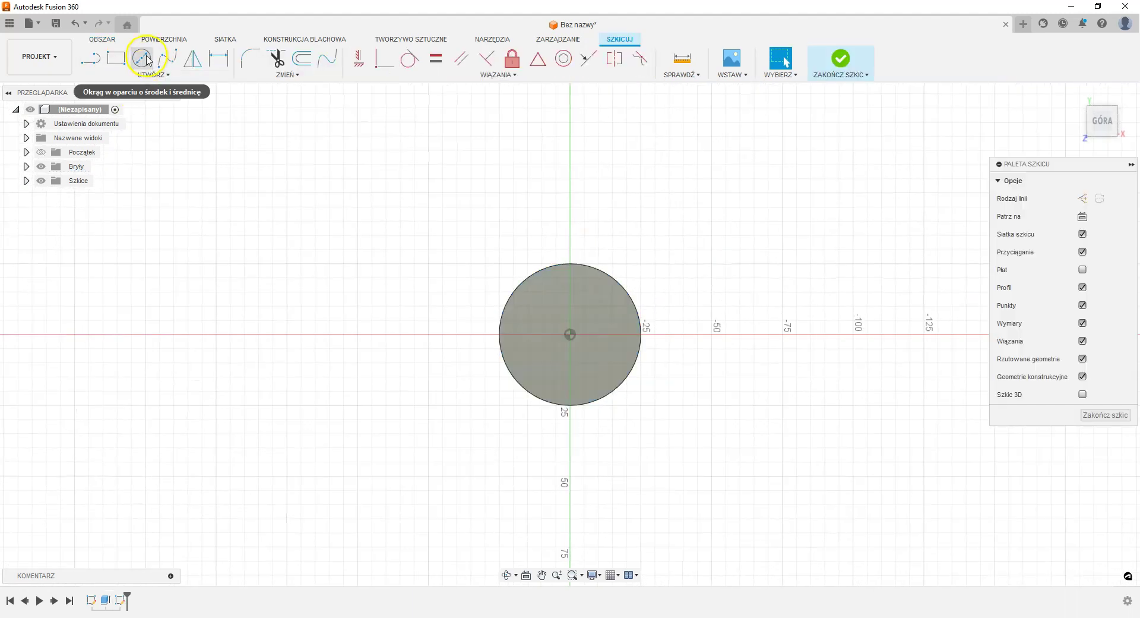
left_click(142, 58)
left_click(571, 335)
left_click(606, 334)
left_click(219, 58)
left_click(562, 304)
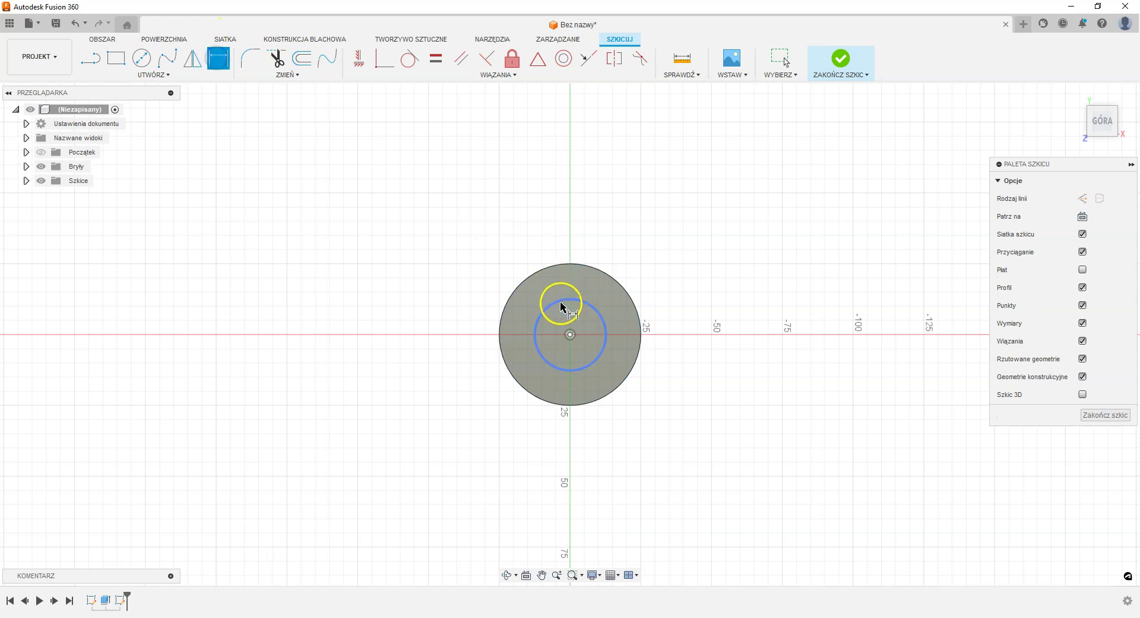
left_click(673, 283)
key("Return")
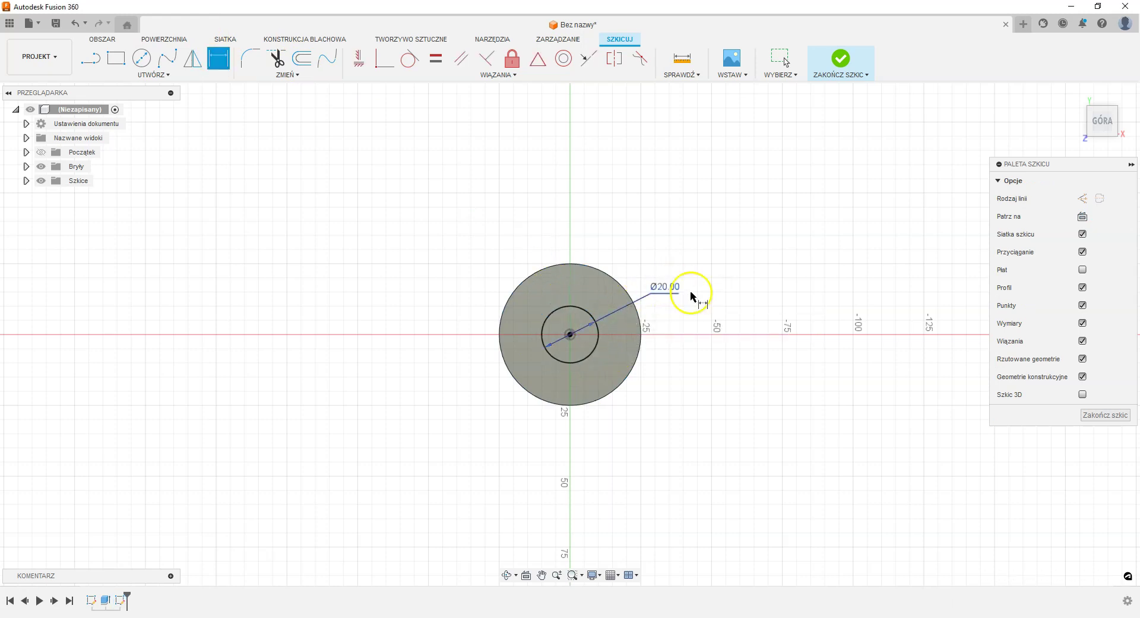
left_click(1099, 416)
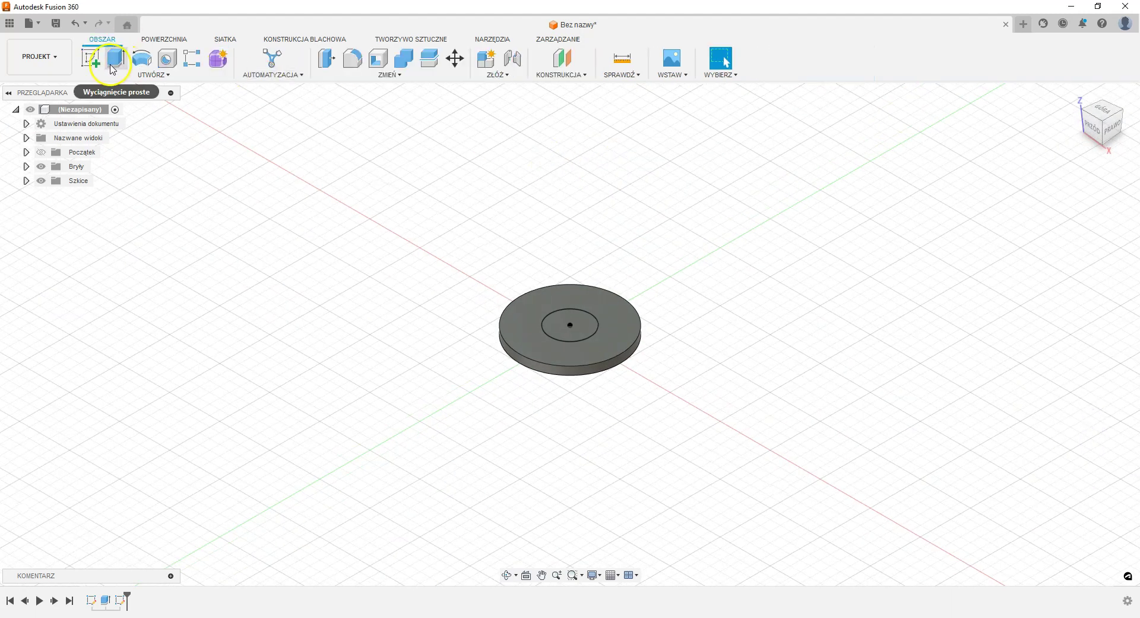
Extrude the 20 mm circle 40 mm upward, joined to the disc.
left_click(118, 64)
left_click(575, 324)
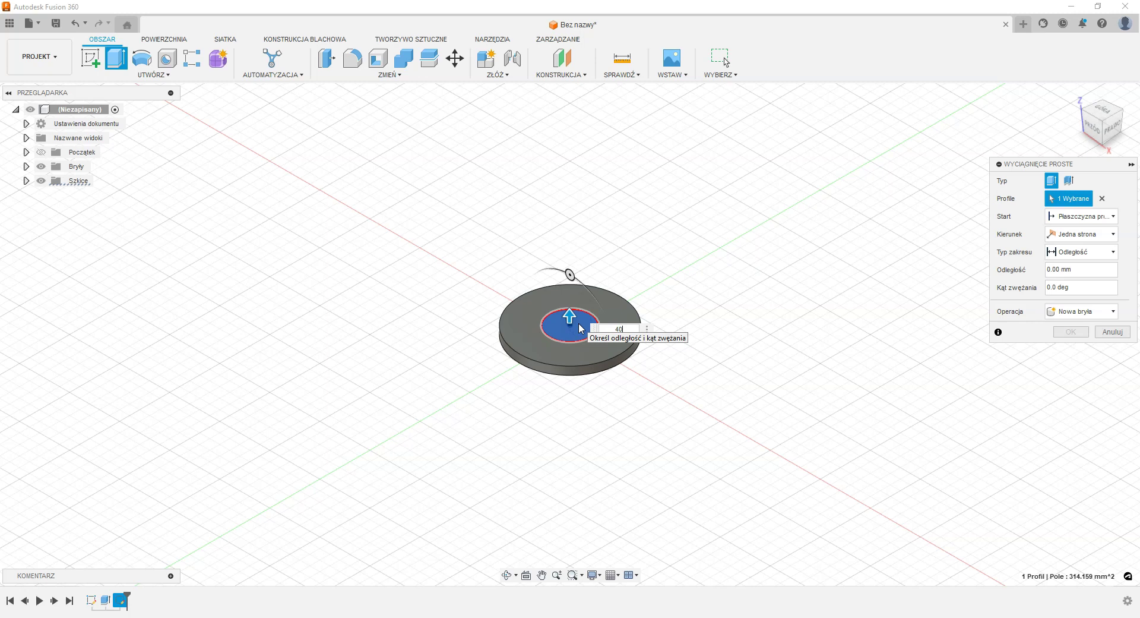
key("Return")
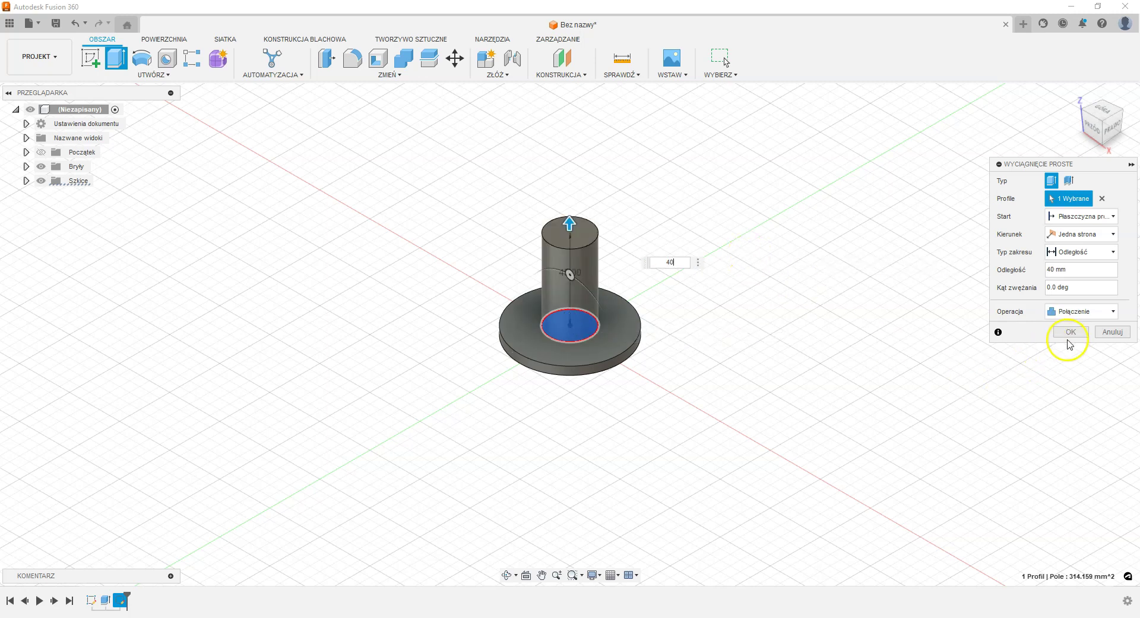
left_click(1072, 332)
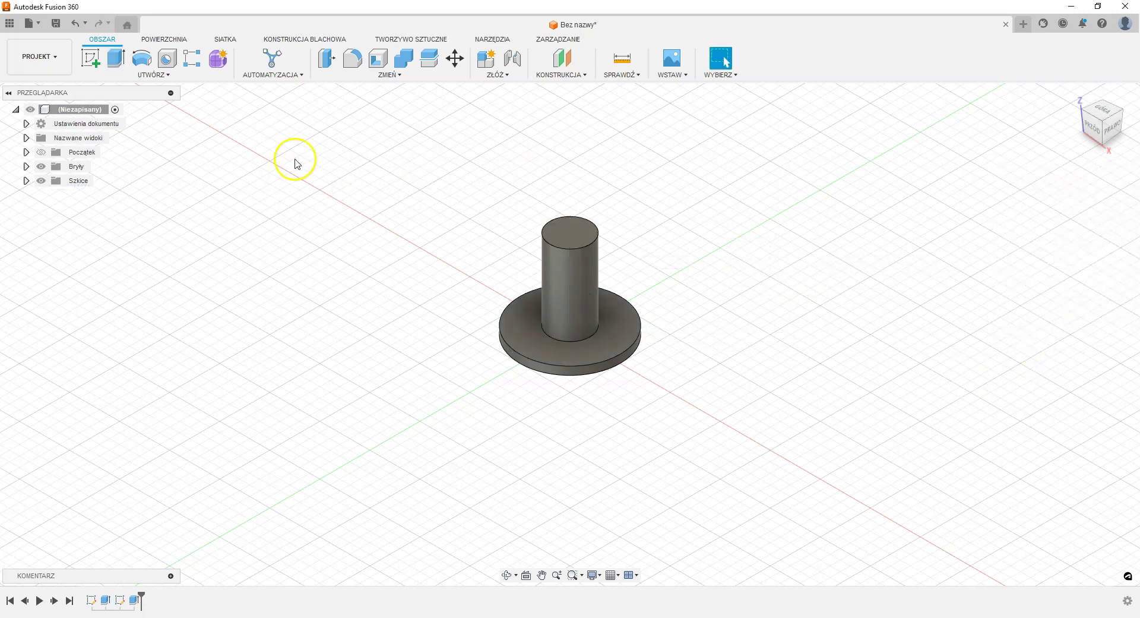
Start a sketch on the front plane and draw a circle beside the peg.
left_click(90, 57)
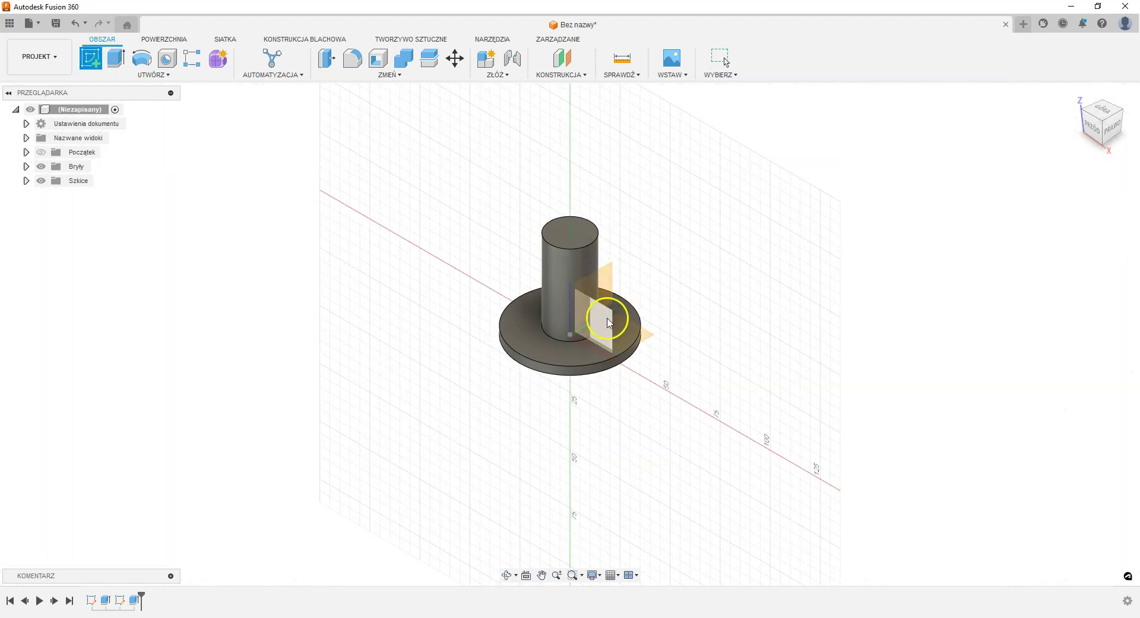
middle_click_drag(623, 323, 757, 214, "shift")
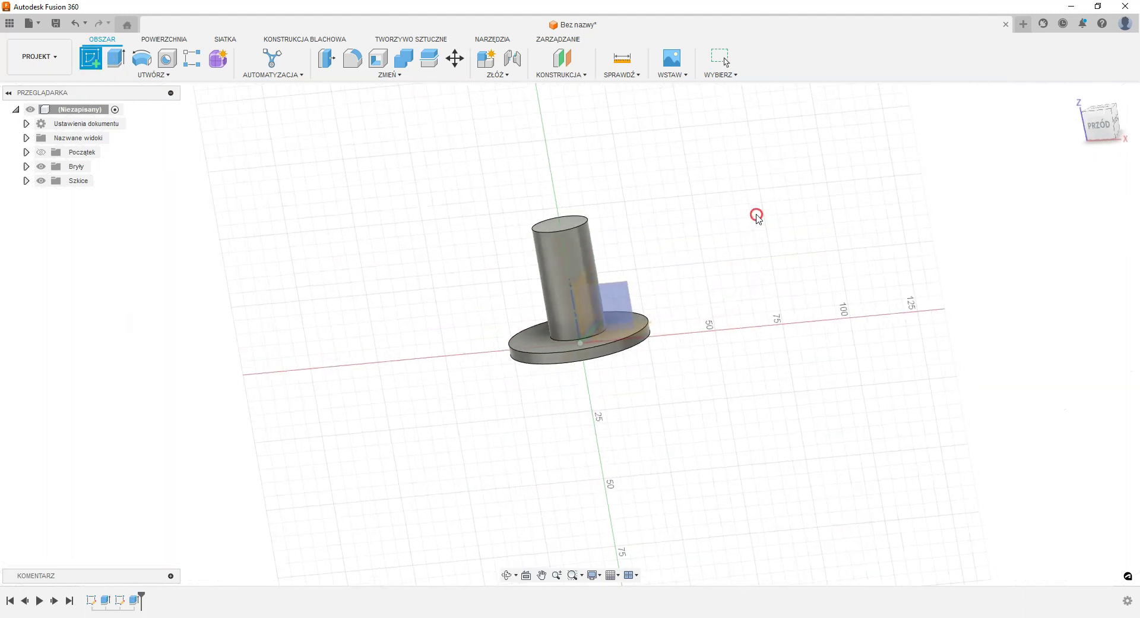
left_click(614, 295)
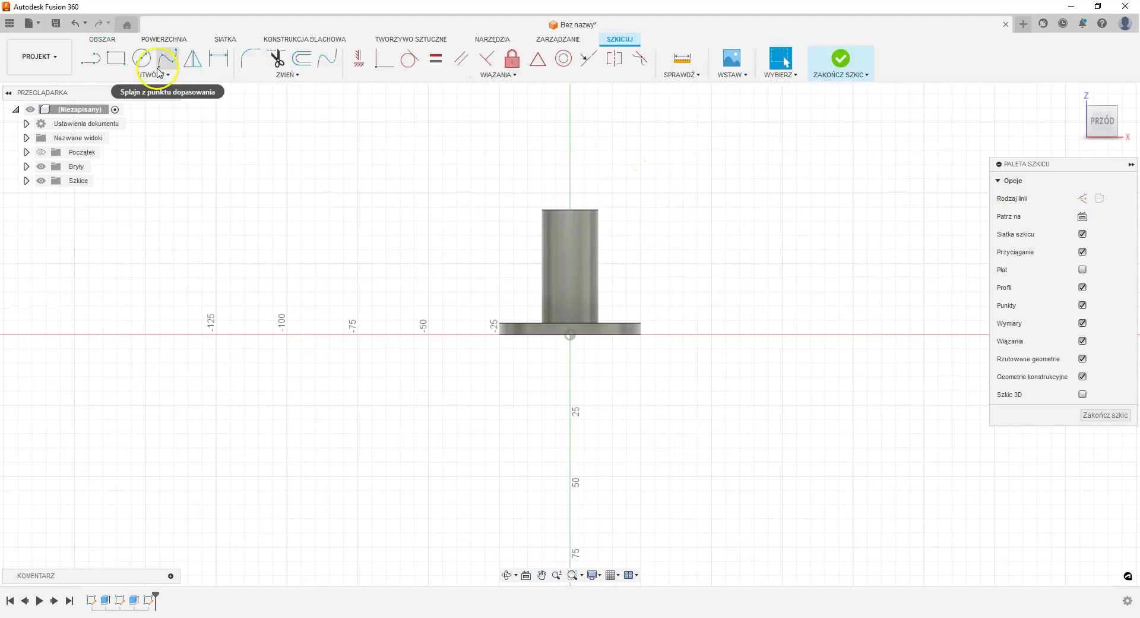
left_click(144, 61)
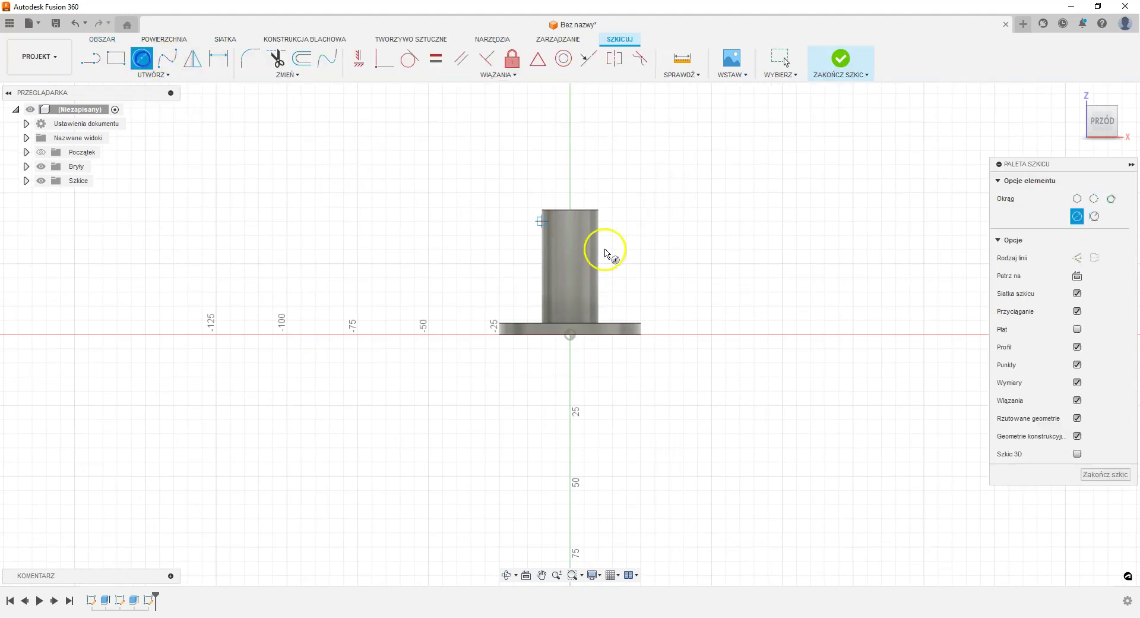
left_click(609, 245)
left_click(629, 270)
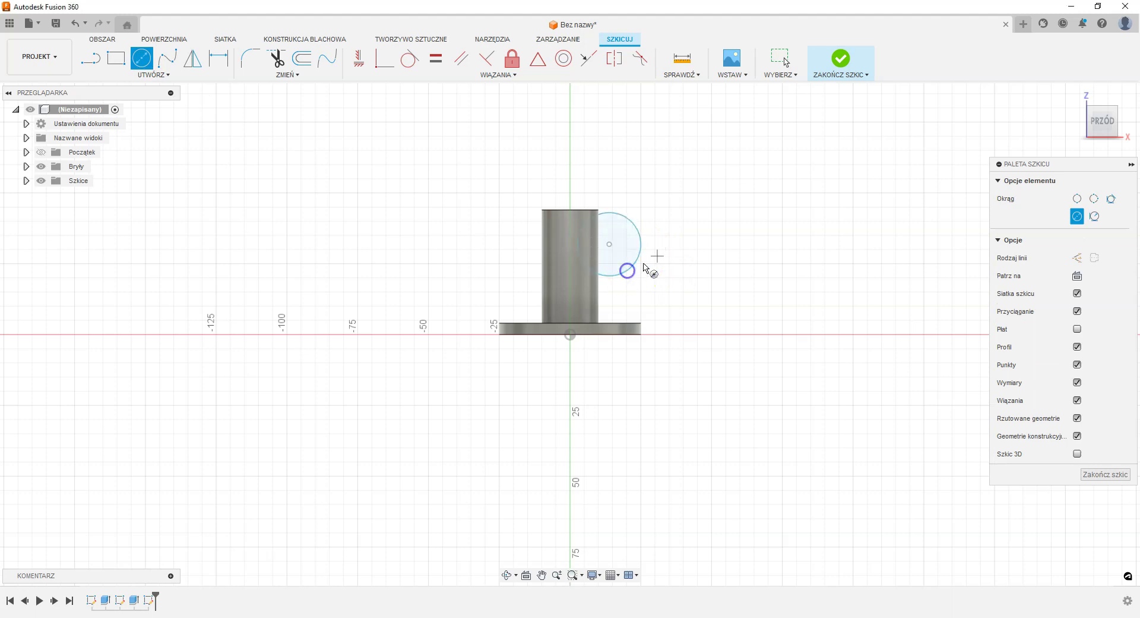
Dimension the new circle to 15 mm diameter.
left_click(218, 60)
left_click(631, 221)
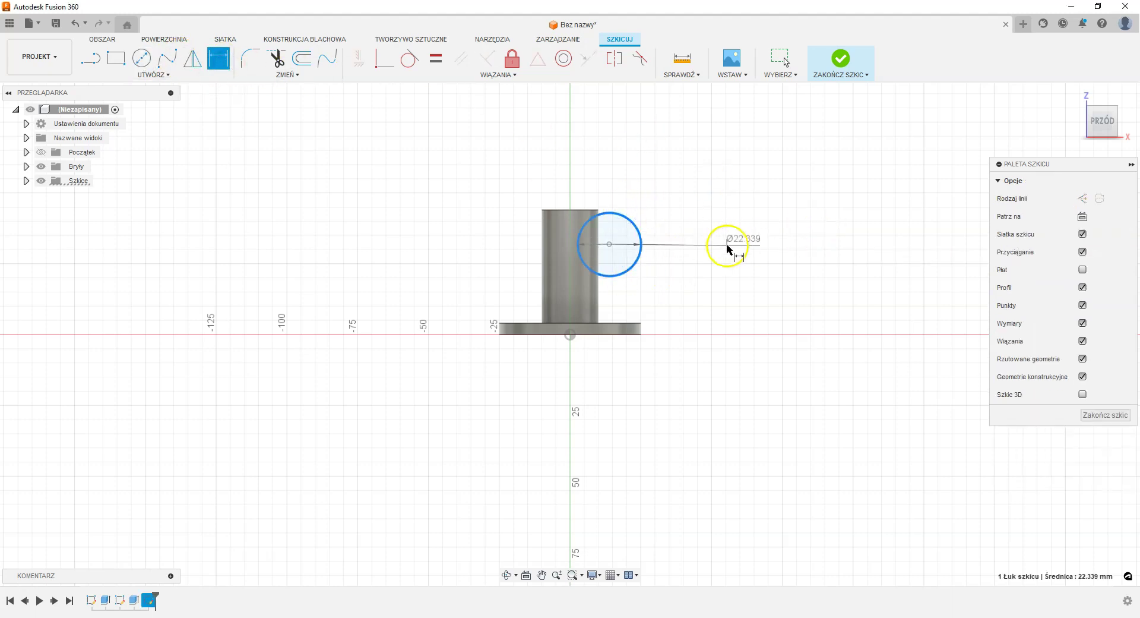
left_click(704, 239)
type("5")
key("Return")
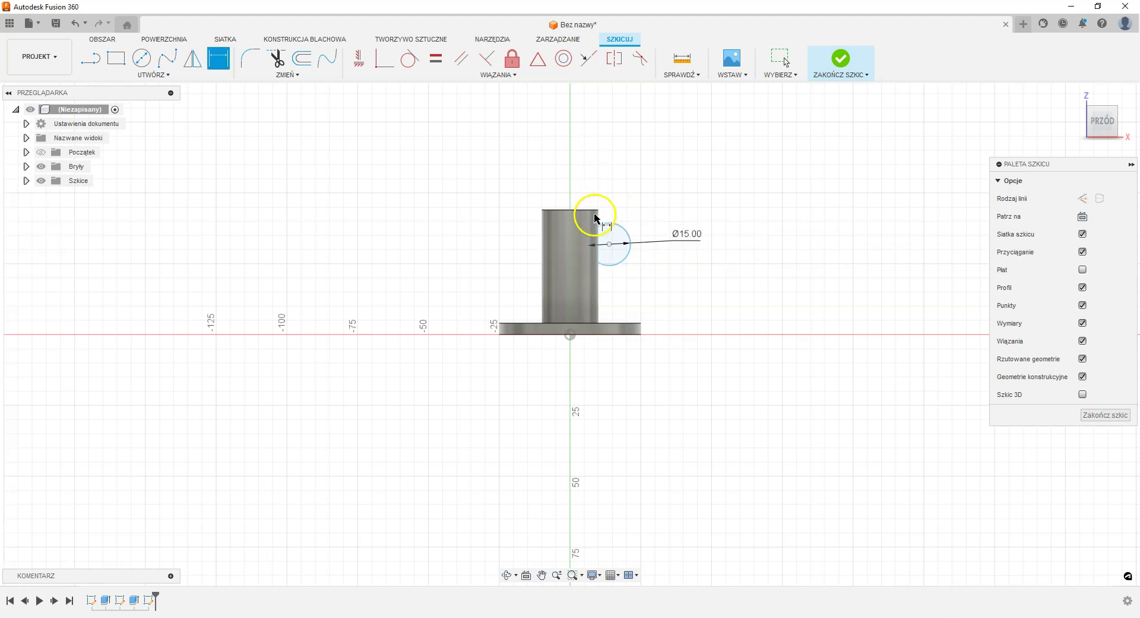
scroll(596, 217, "up", 5)
key("Escape")
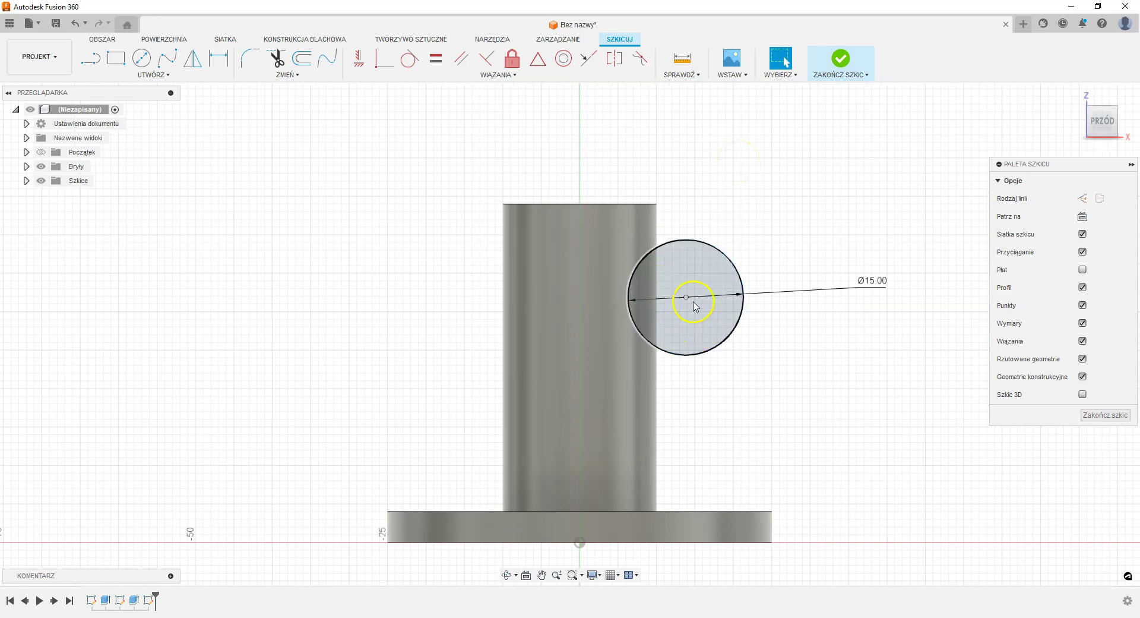
Vertically align the circle's centre with the peg's top-right corner.
left_click(690, 300)
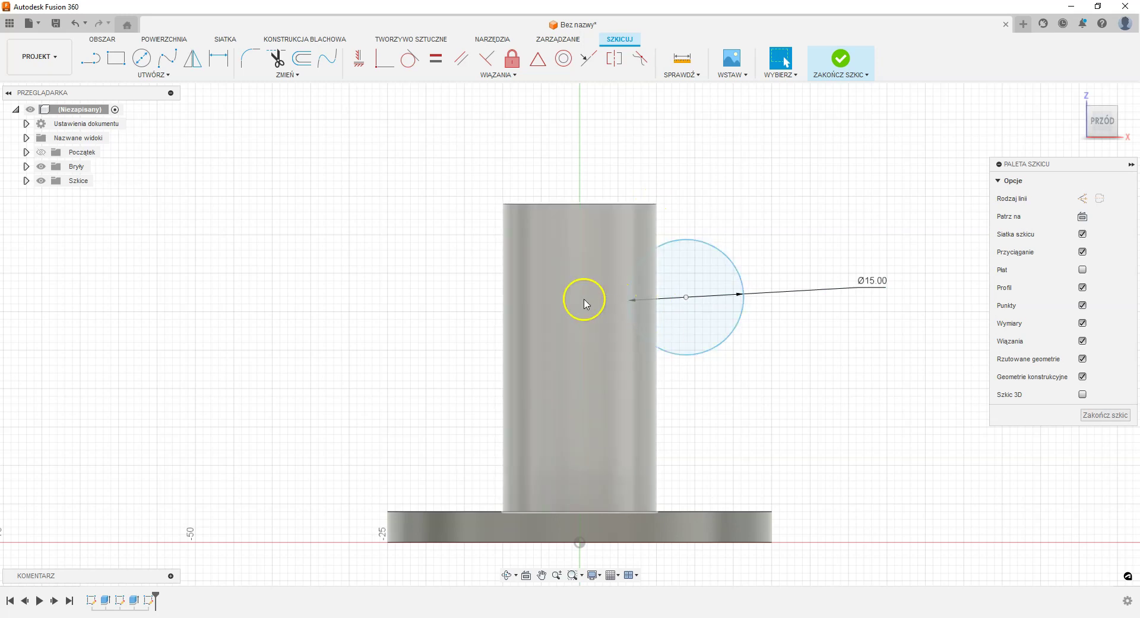
left_click(359, 59)
left_click(686, 297)
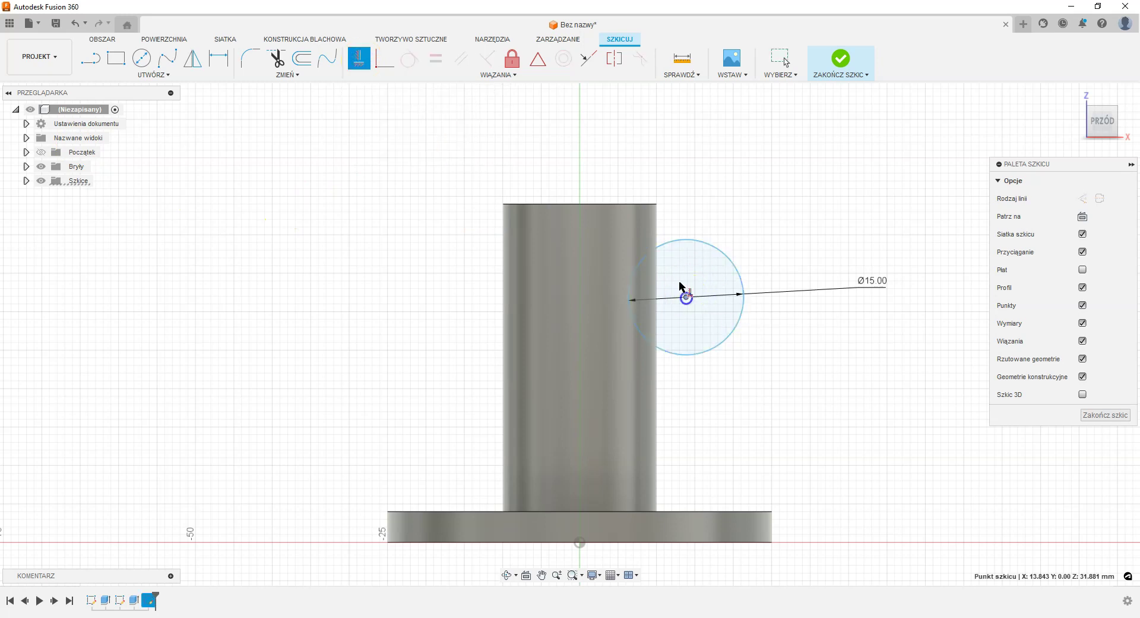
left_click(656, 204)
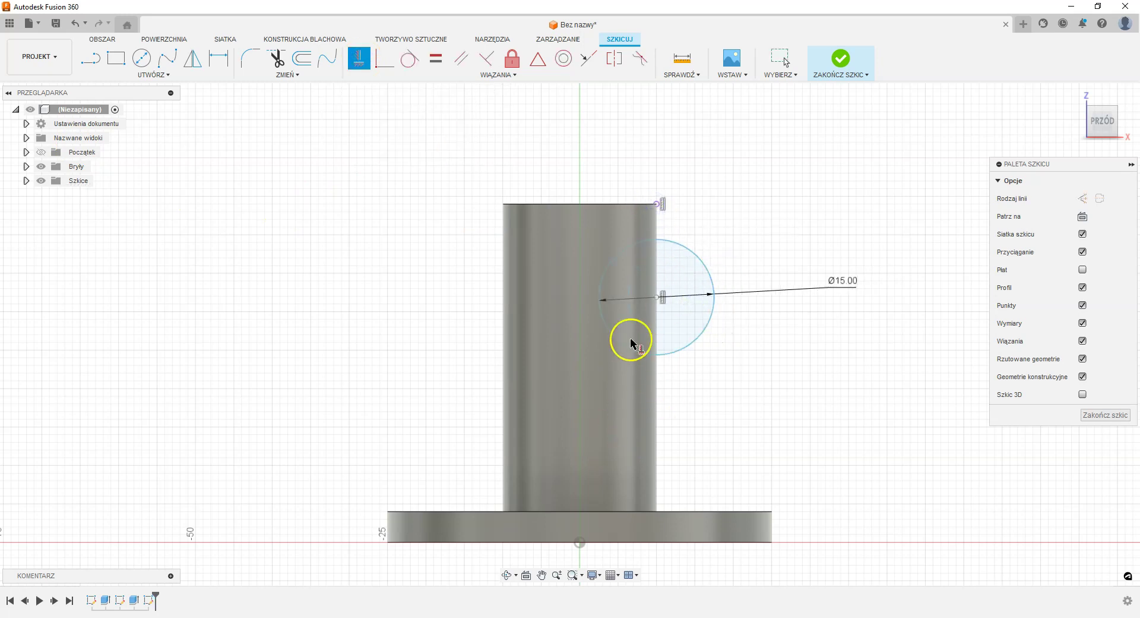
Dimension the circle centre 15 mm below the peg's top corner and finish the sketch.
left_click(219, 58)
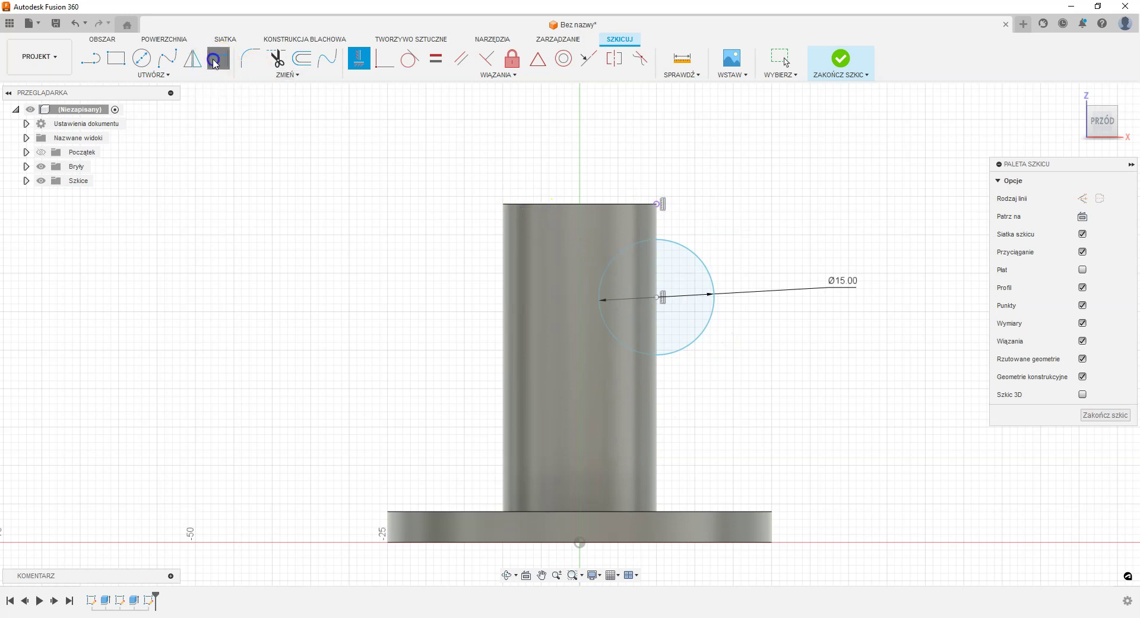
left_click(657, 297)
left_click(657, 204)
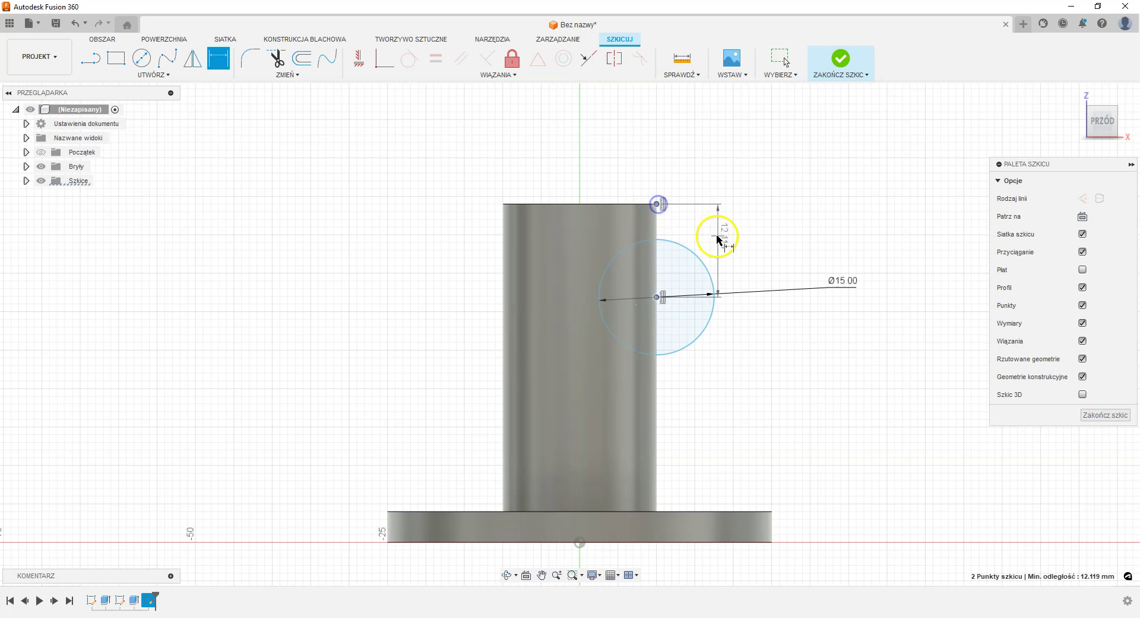
left_click(722, 235)
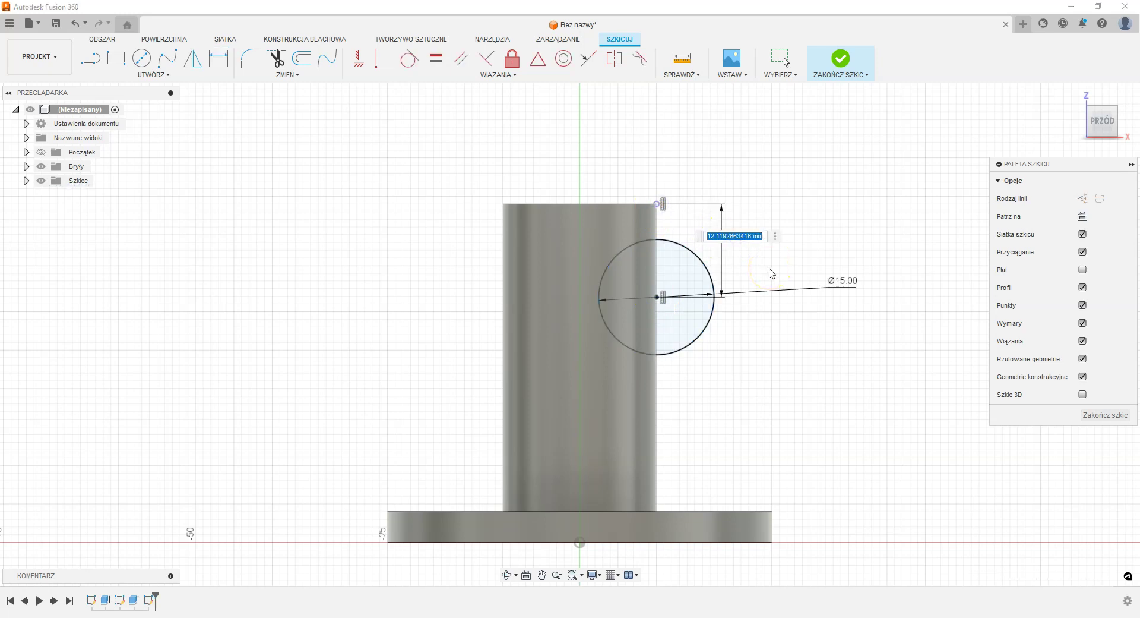
type("15")
key("Return")
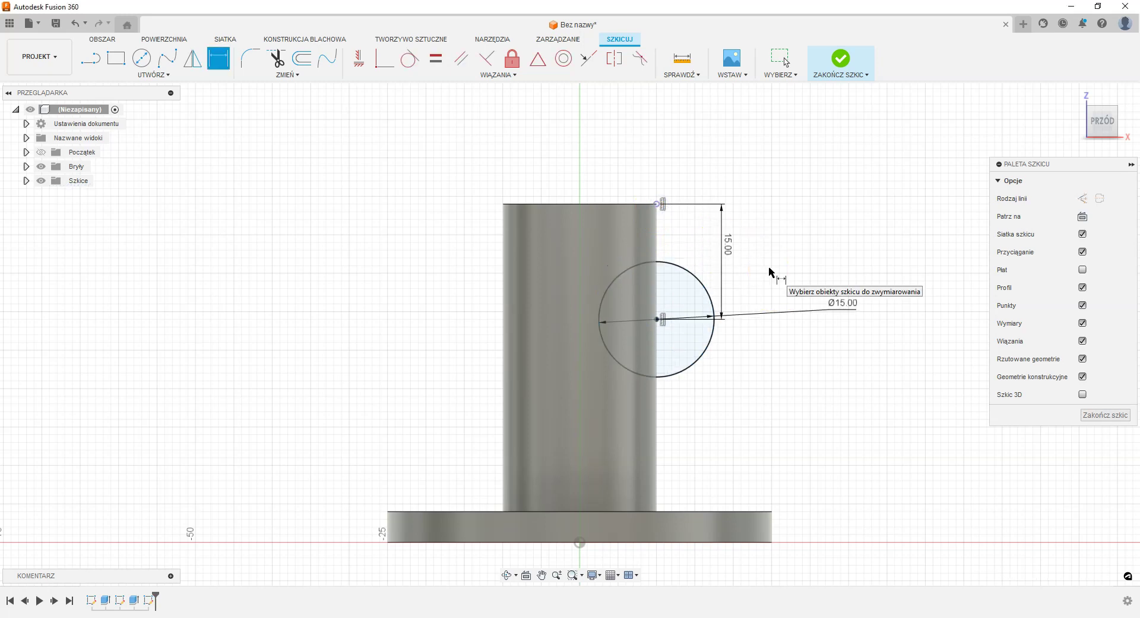
left_click(1087, 419)
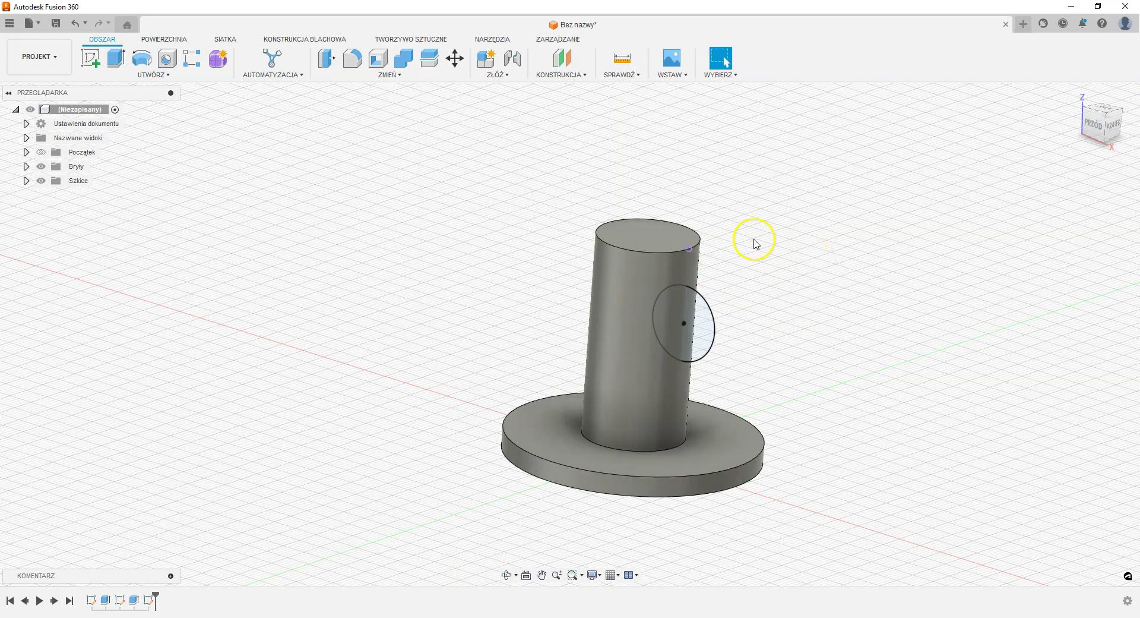
Extrude-cut the Ø15 mm circle 12 mm in both directions to carve the notch.
mouse_move(803, 338)
middle_mouse_down("shift")
mouse_move(749, 326)
mouse_move(682, 351)
mouse_move(707, 359)
mouse_move(802, 331)
mouse_move(802, 384)
mouse_move(809, 336)
middle_mouse_up("shift")
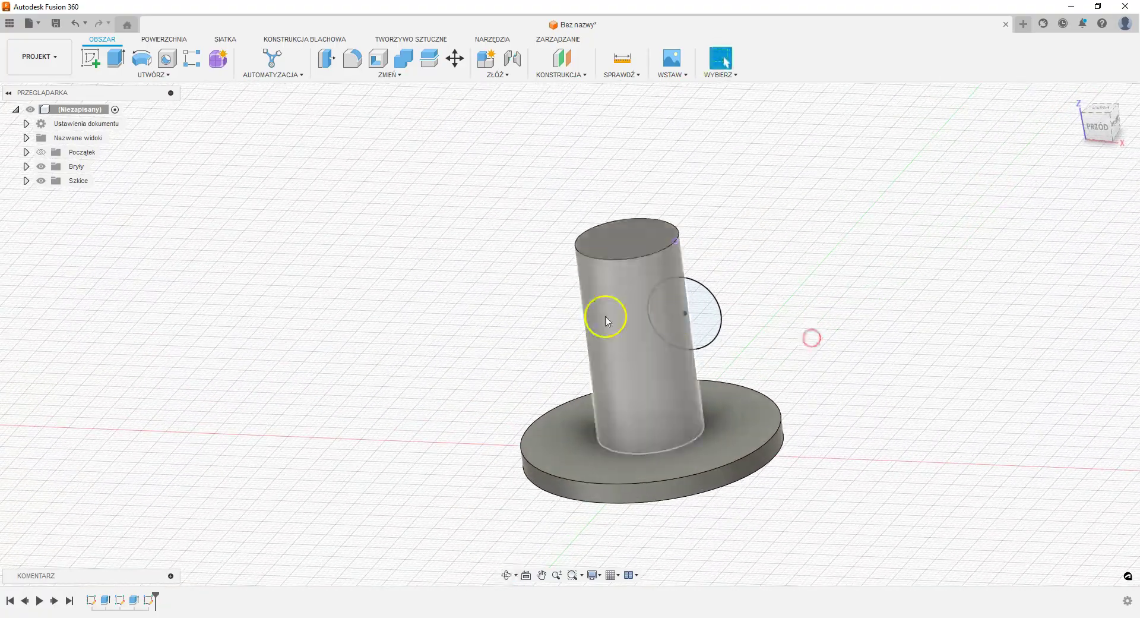
left_click(116, 58)
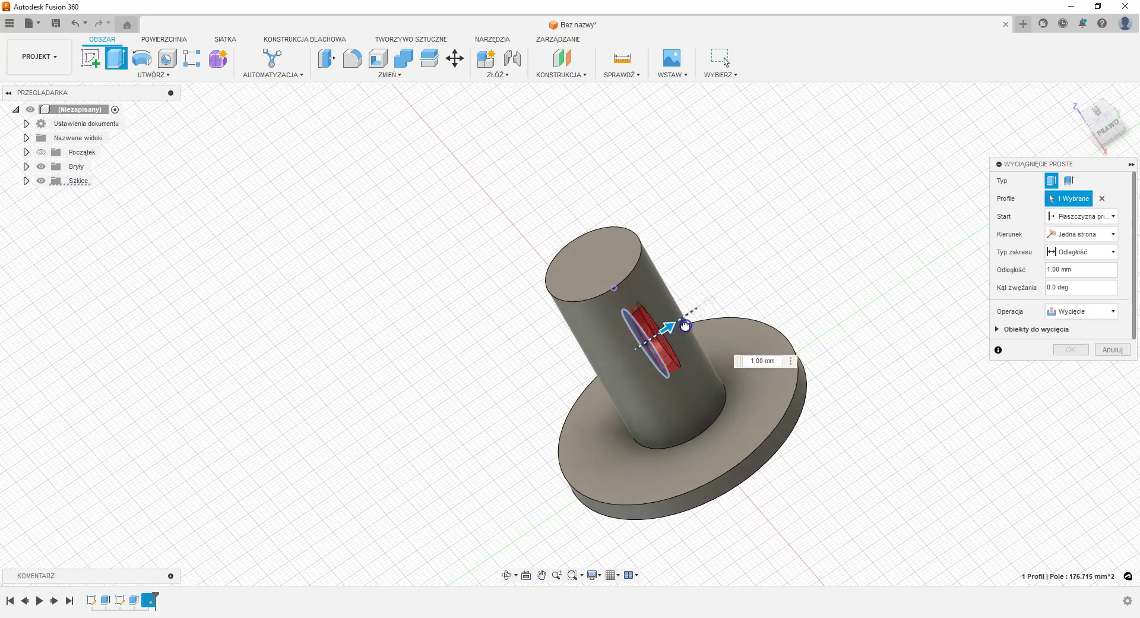
left_click_drag(651, 333, 707, 302)
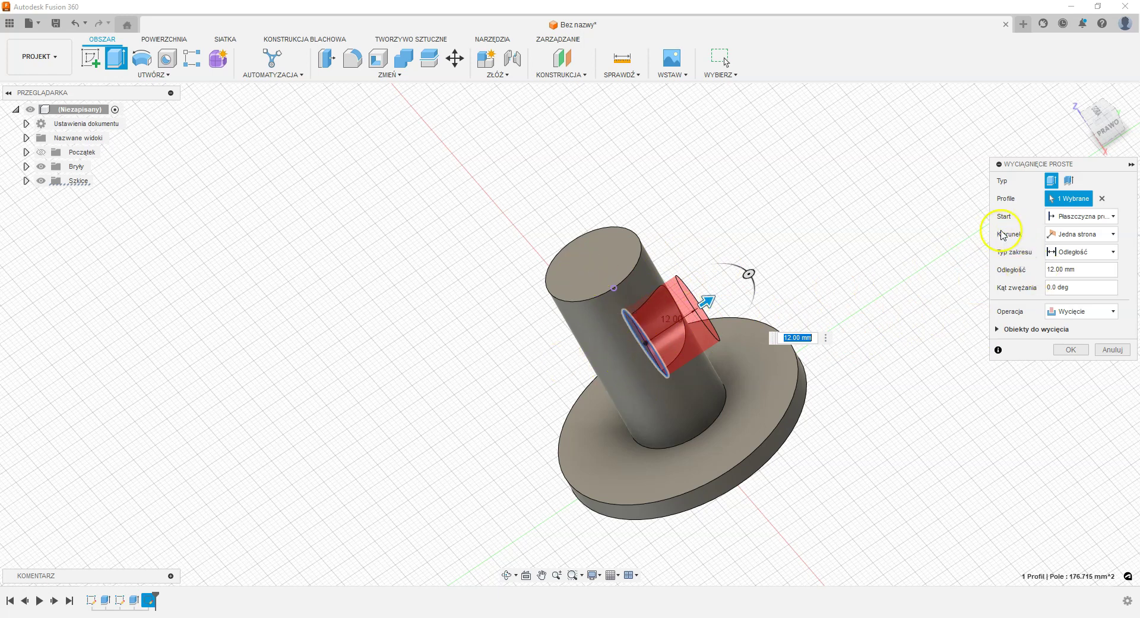
left_click(1078, 234)
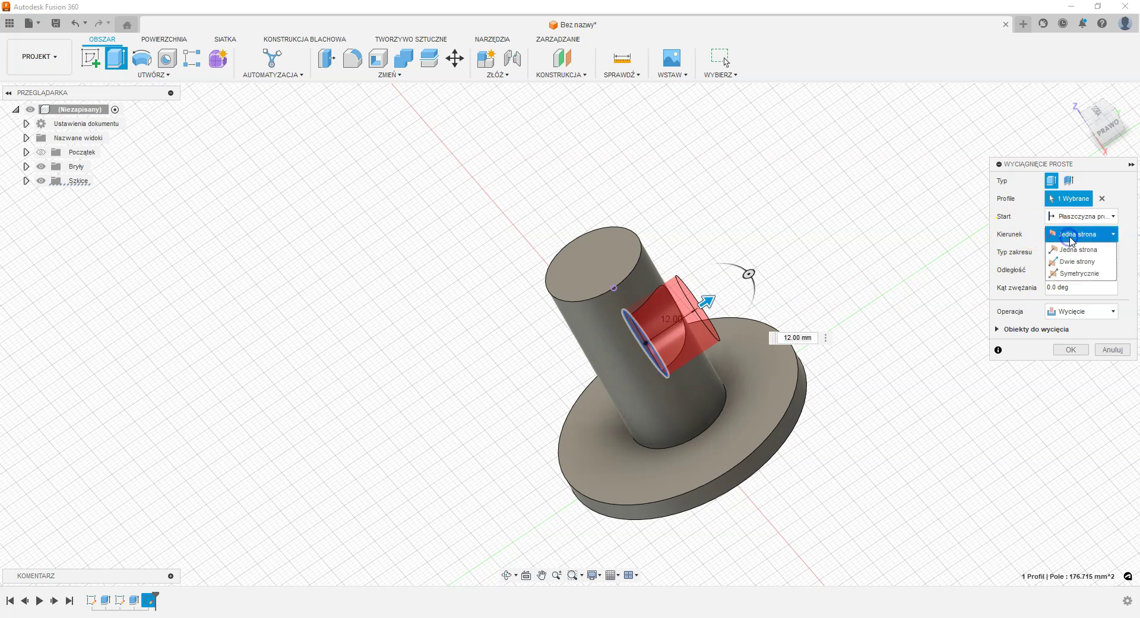
left_click(1094, 268)
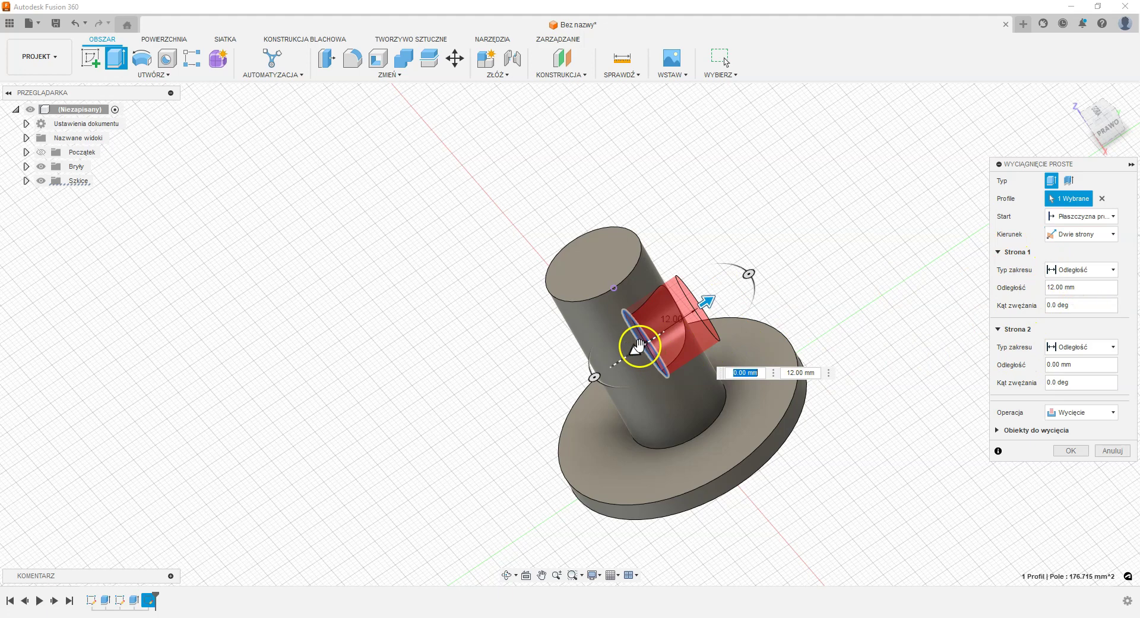
left_click_drag(647, 356, 586, 378)
mouse_move(693, 178)
middle_mouse_down("shift")
mouse_move(677, 158)
mouse_move(687, 160)
middle_mouse_up("shift")
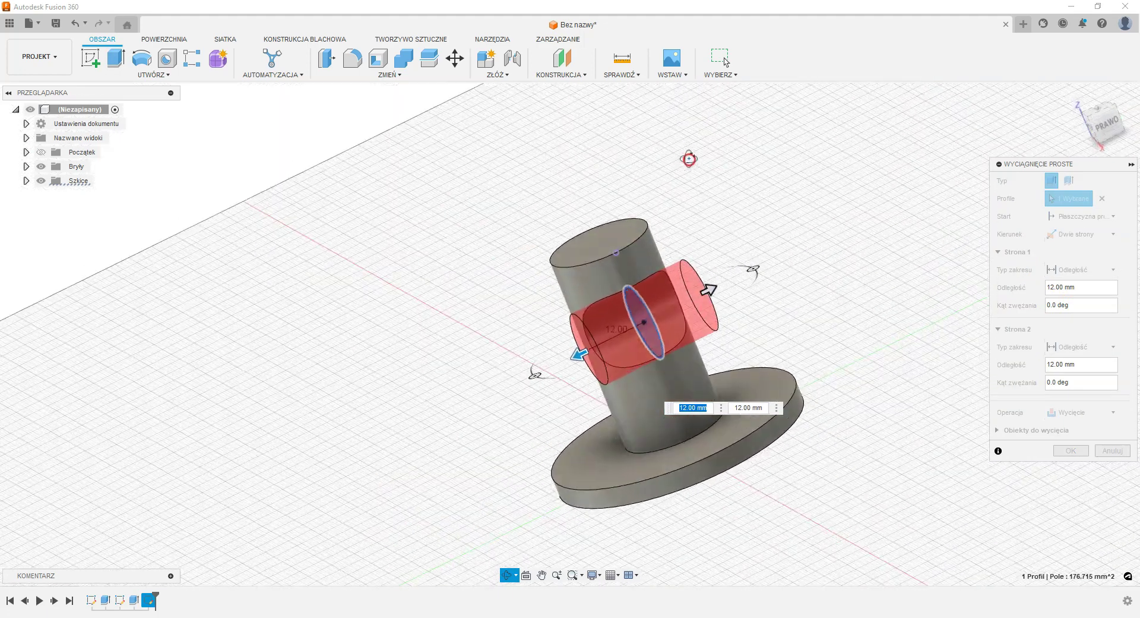
left_click(1074, 450)
mouse_move(461, 232)
middle_mouse_down("shift")
mouse_move(404, 105)
mouse_move(428, 117)
mouse_move(438, 199)
mouse_move(402, 188)
mouse_move(411, 100)
mouse_move(425, 97)
mouse_move(483, 364)
mouse_move(524, 364)
mouse_move(528, 392)
mouse_move(381, 244)
middle_mouse_up("shift")
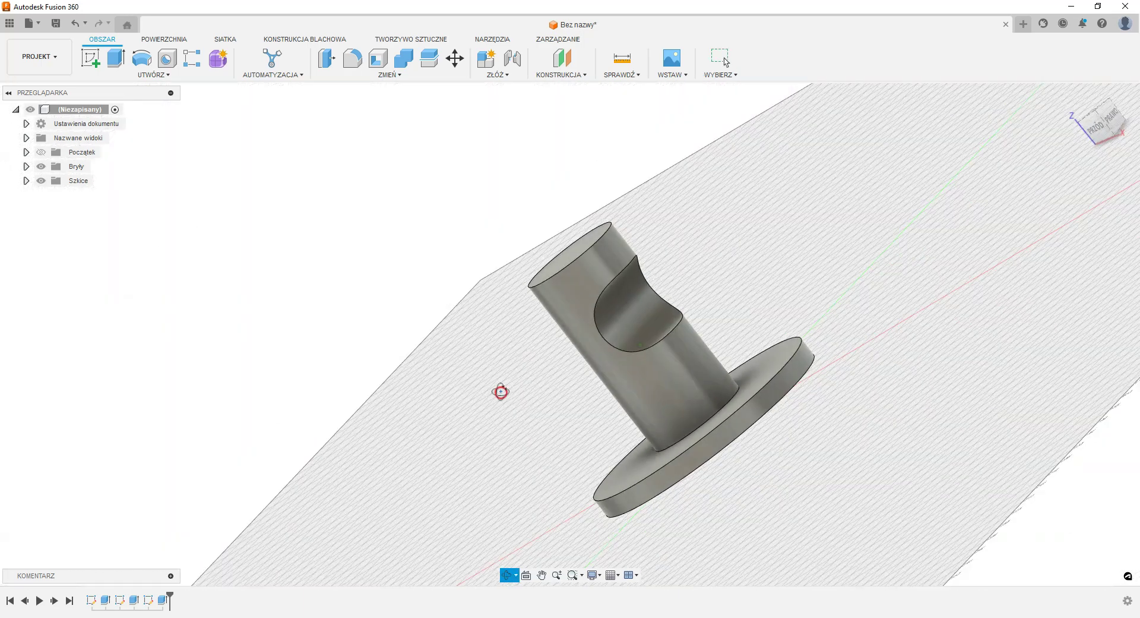
key("Escape")
Fillet the edges of the curved notch surface.
left_click(631, 288)
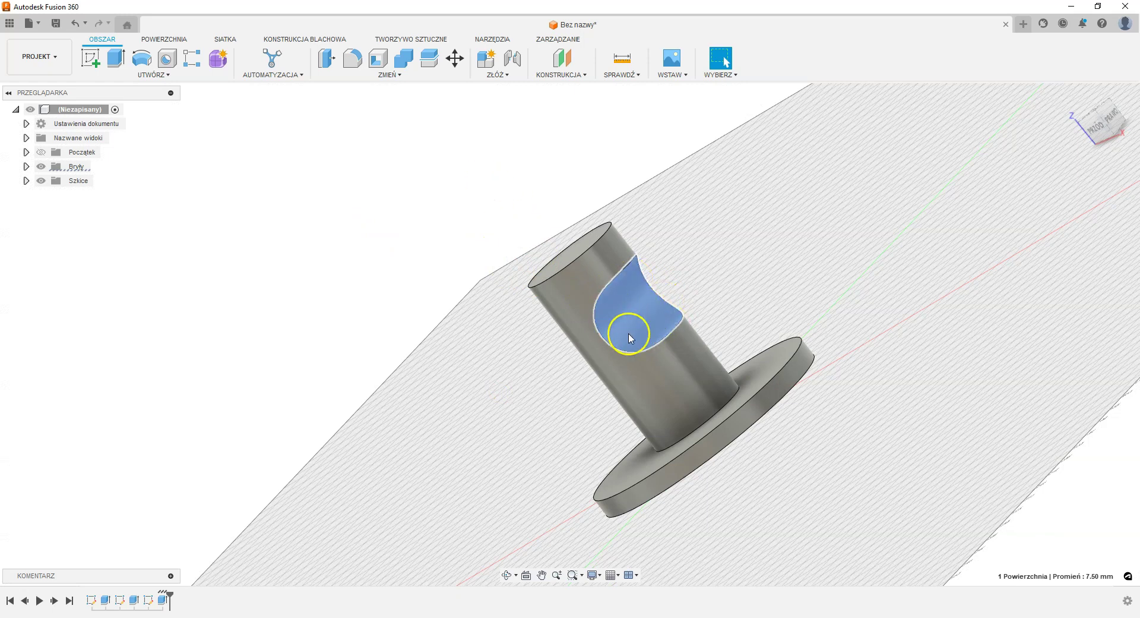
left_click(353, 59)
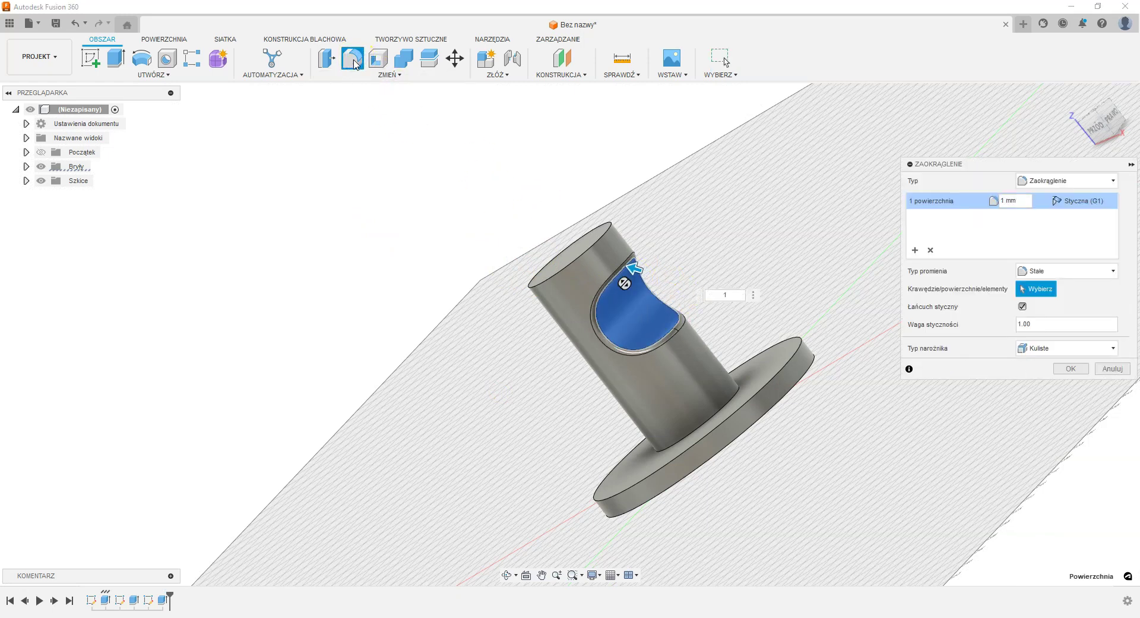
left_click(1068, 369)
Round the peg's circular end edge with a 2 mm fillet.
mouse_move(741, 219)
middle_mouse_down("shift")
mouse_move(837, 291)
mouse_move(541, 409)
middle_mouse_up("shift")
left_click(539, 403)
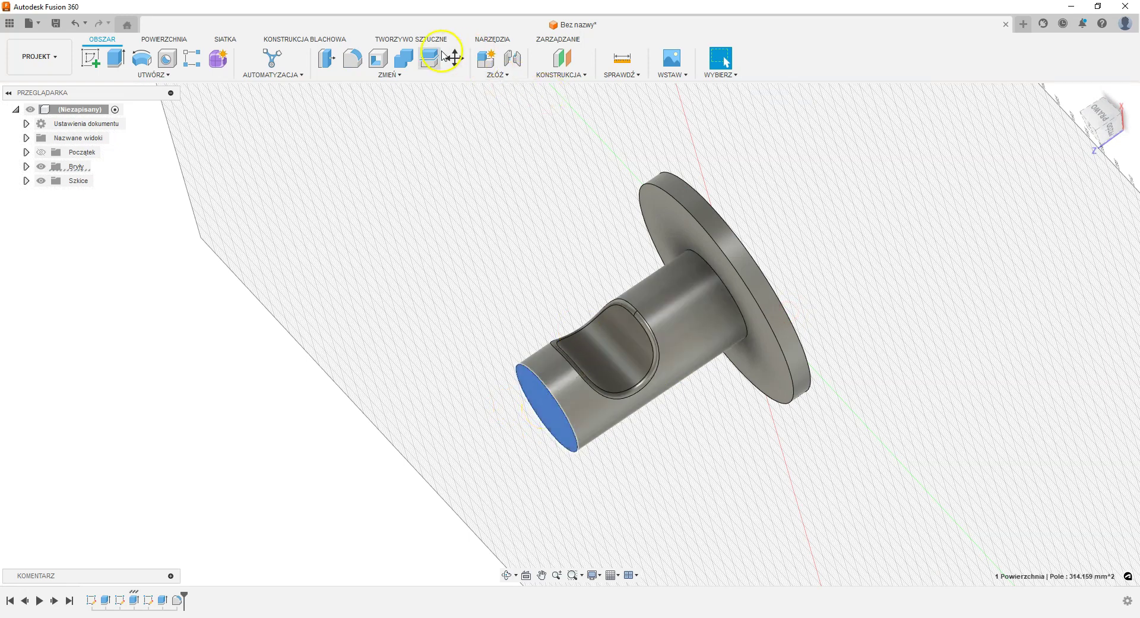
left_click(362, 63)
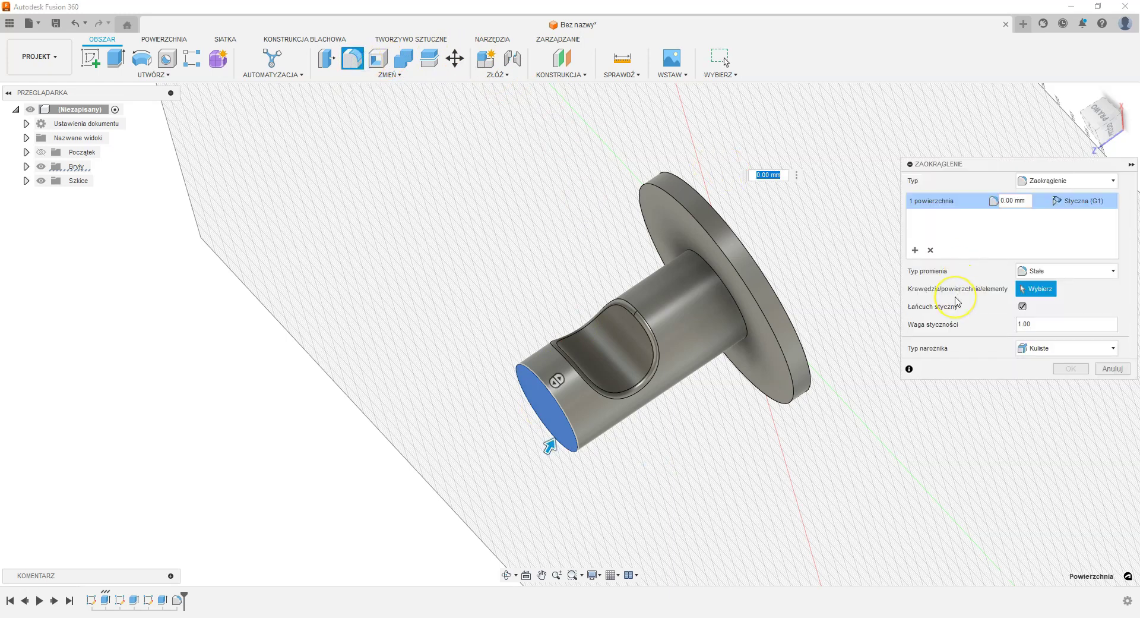
type("2")
key("Return")
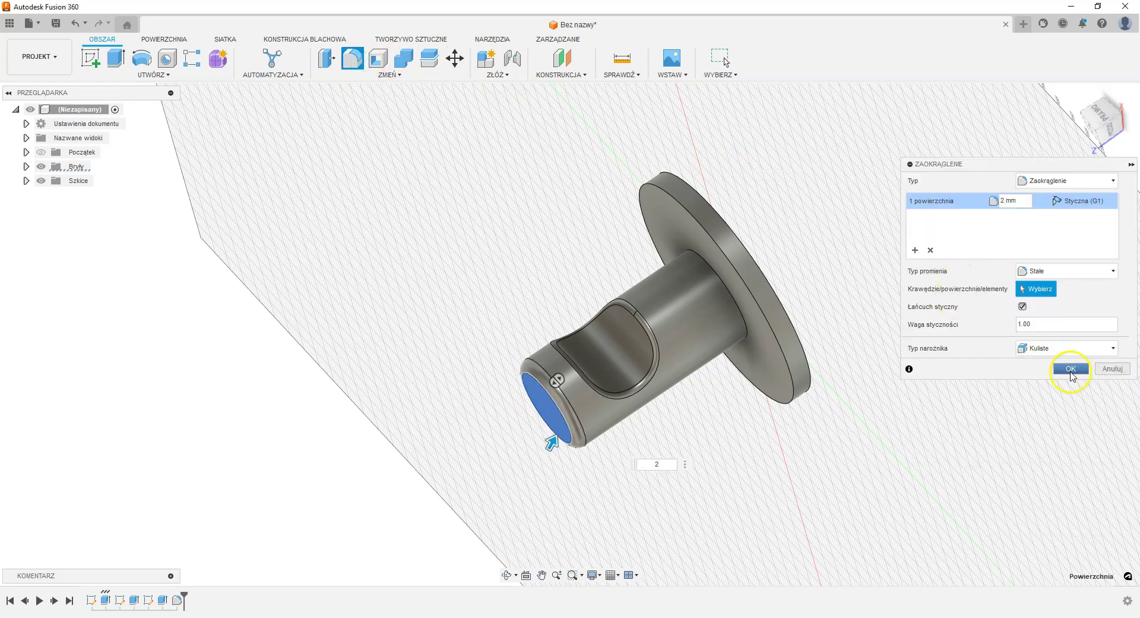
left_click(1070, 368)
mouse_move(547, 461)
middle_mouse_down("shift")
mouse_move(544, 235)
mouse_move(512, 221)
mouse_move(527, 308)
middle_mouse_up("shift")
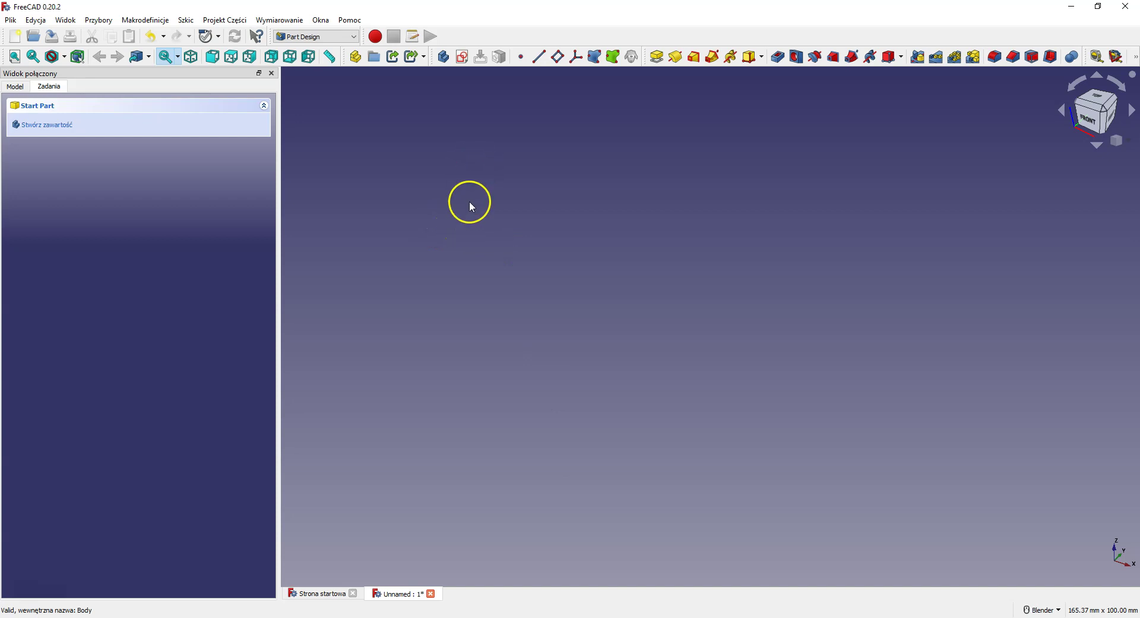
Start a sketch on the XY plane and draw a circle centred on the origin.
left_click(468, 60)
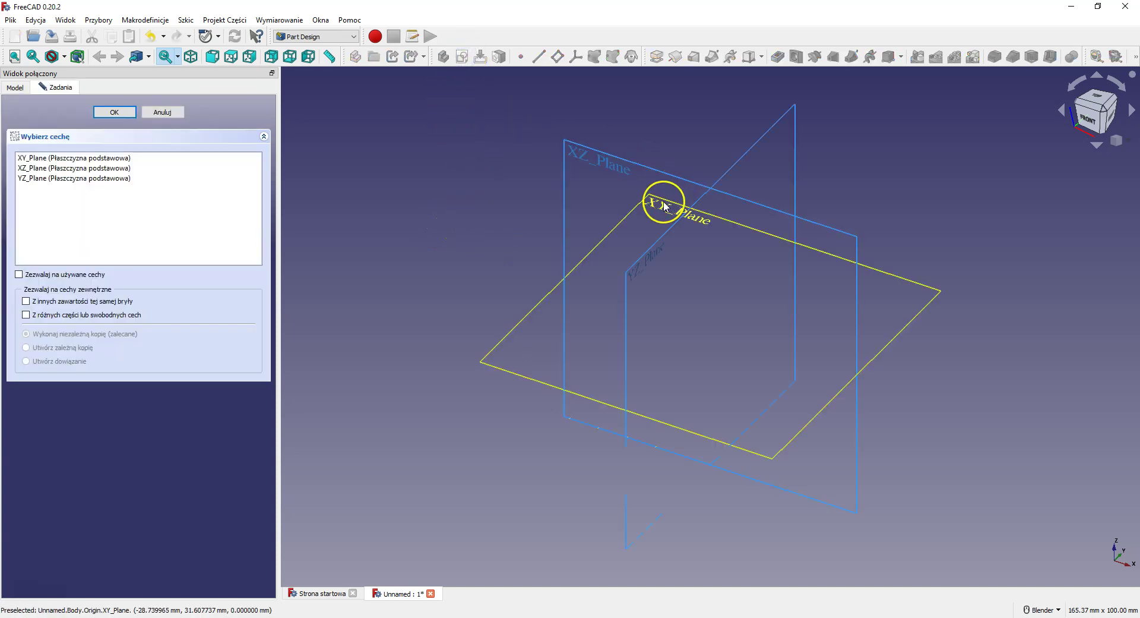
left_click(666, 205)
left_click(716, 58)
left_click(711, 327)
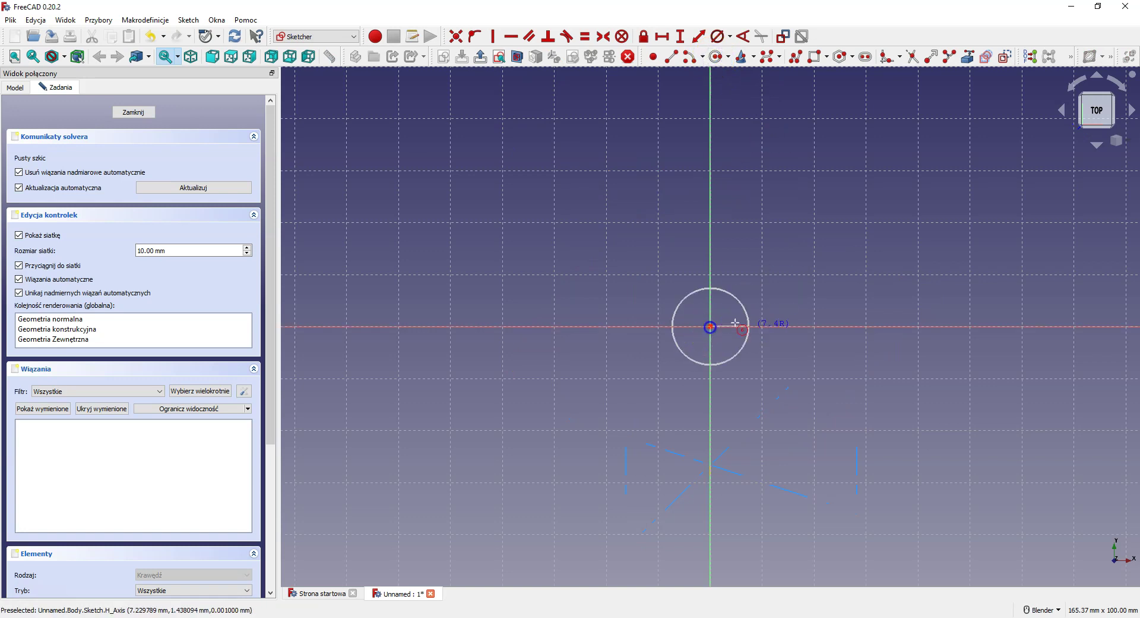
left_click(801, 265)
Constrain the circle to 40 mm diameter and close the sketch.
left_click(718, 35)
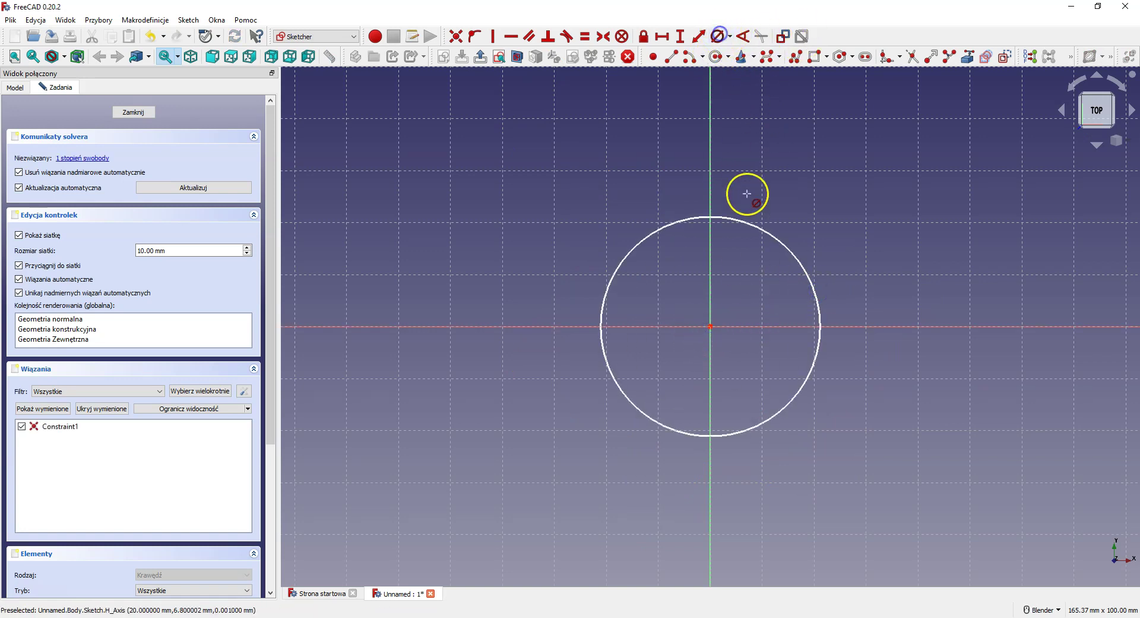
left_click(753, 223)
type("40")
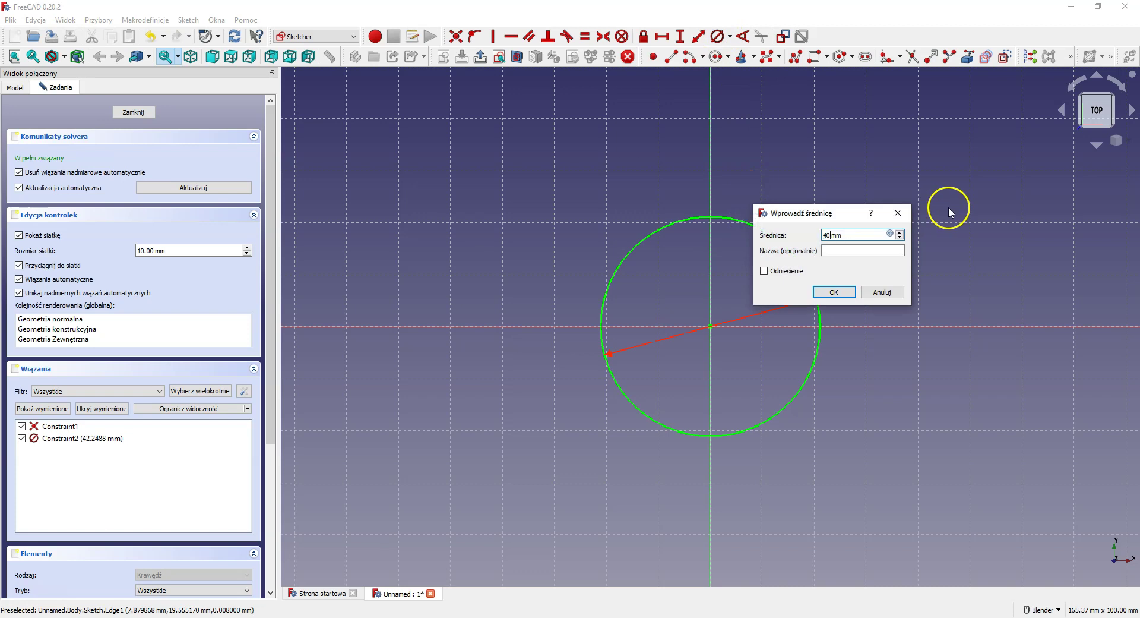
key("Return")
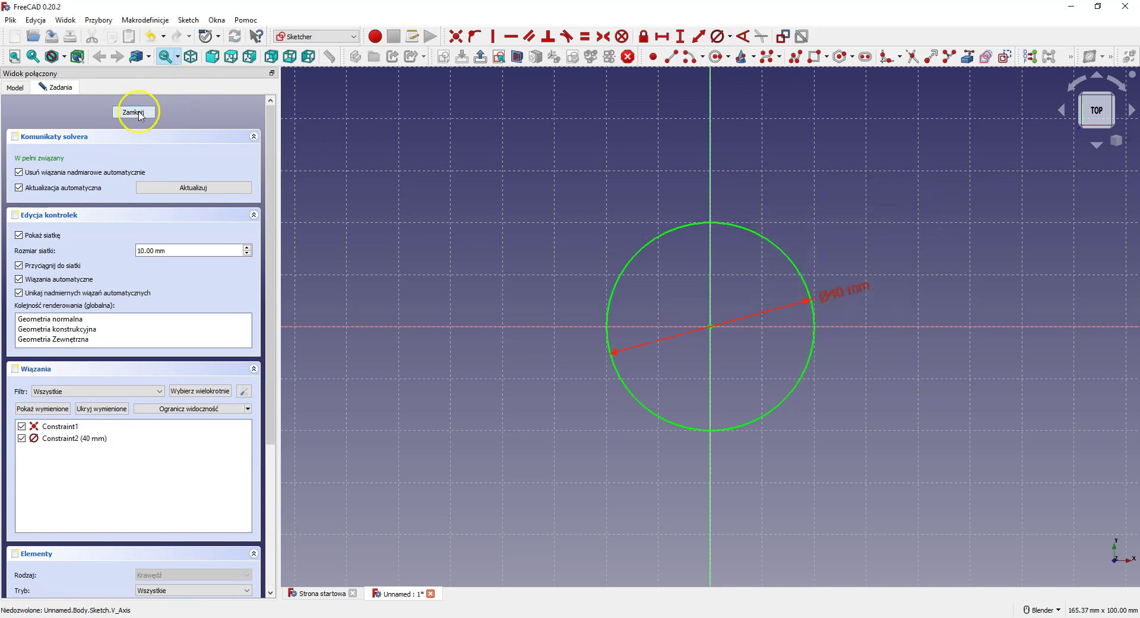
left_click(137, 113)
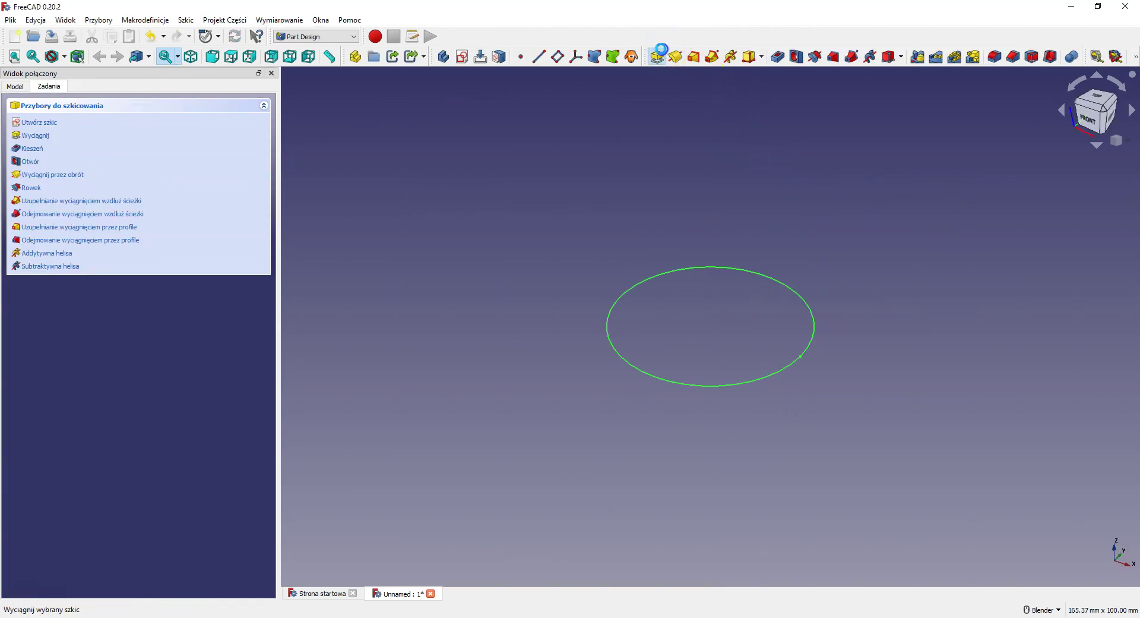
Pad the circle 4 mm into a disc and start a new sketch on its top face.
left_click(662, 54)
left_click(548, 97)
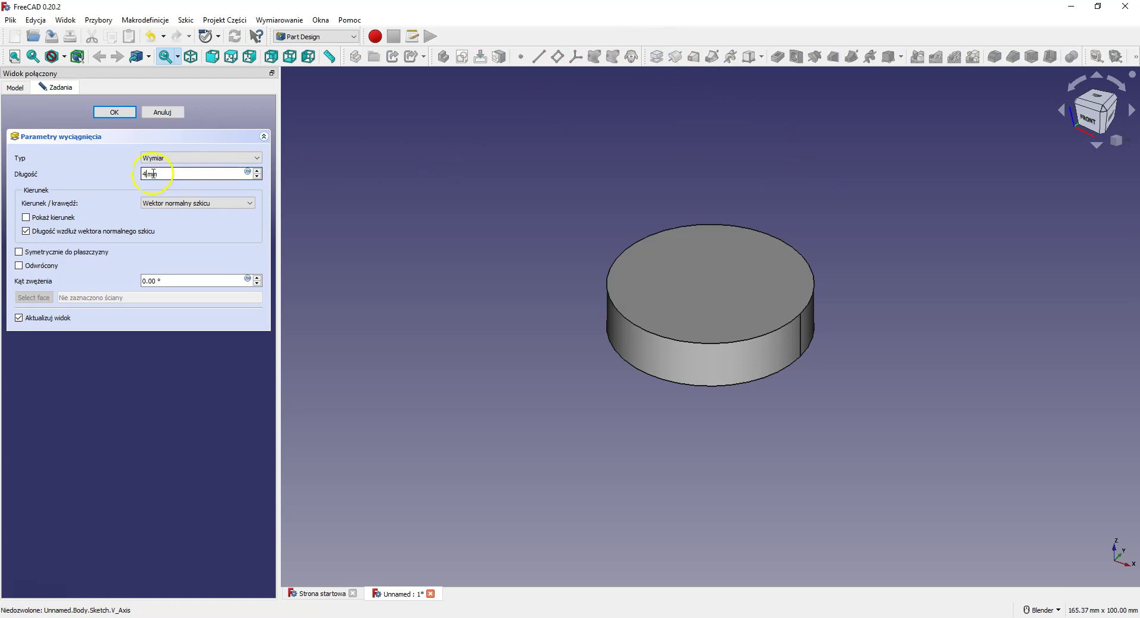
left_click(114, 113)
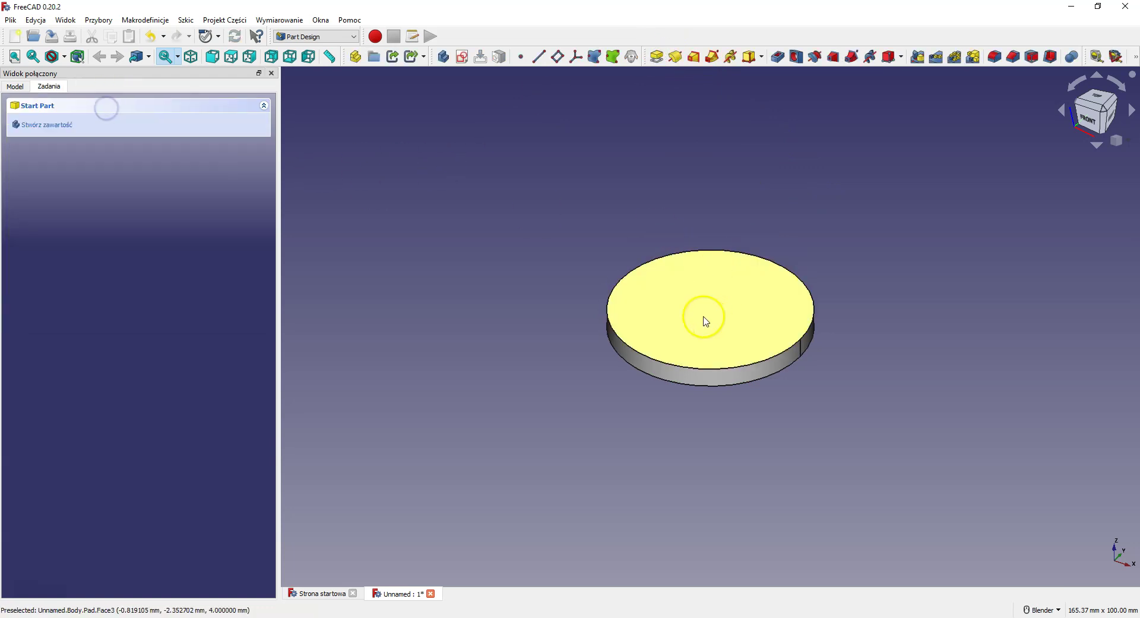
left_click(697, 318)
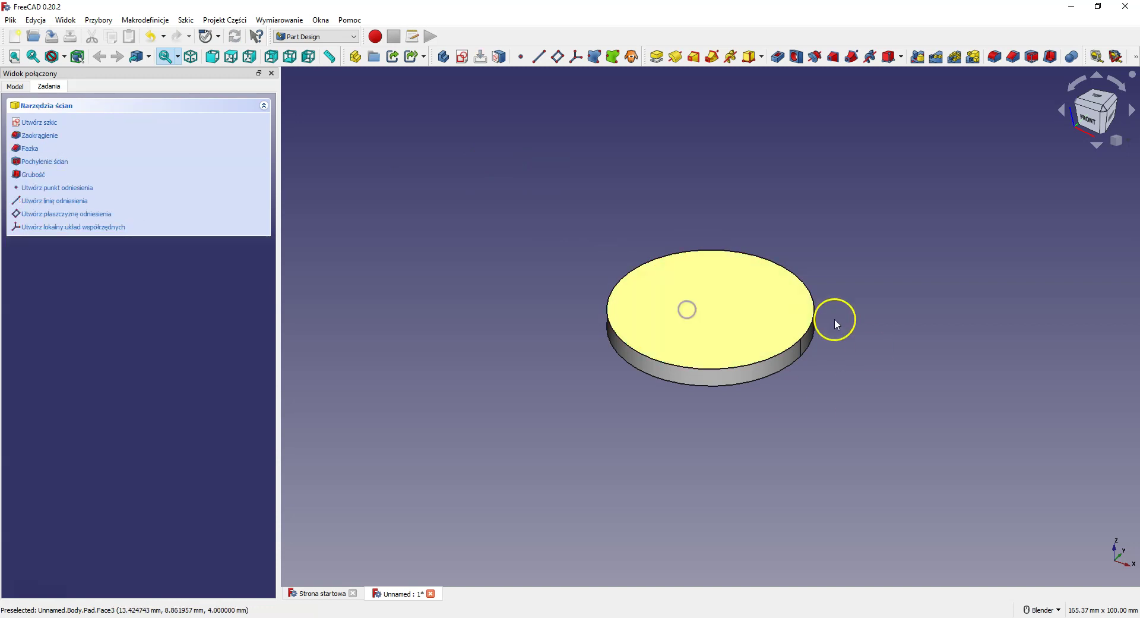
left_click(481, 58)
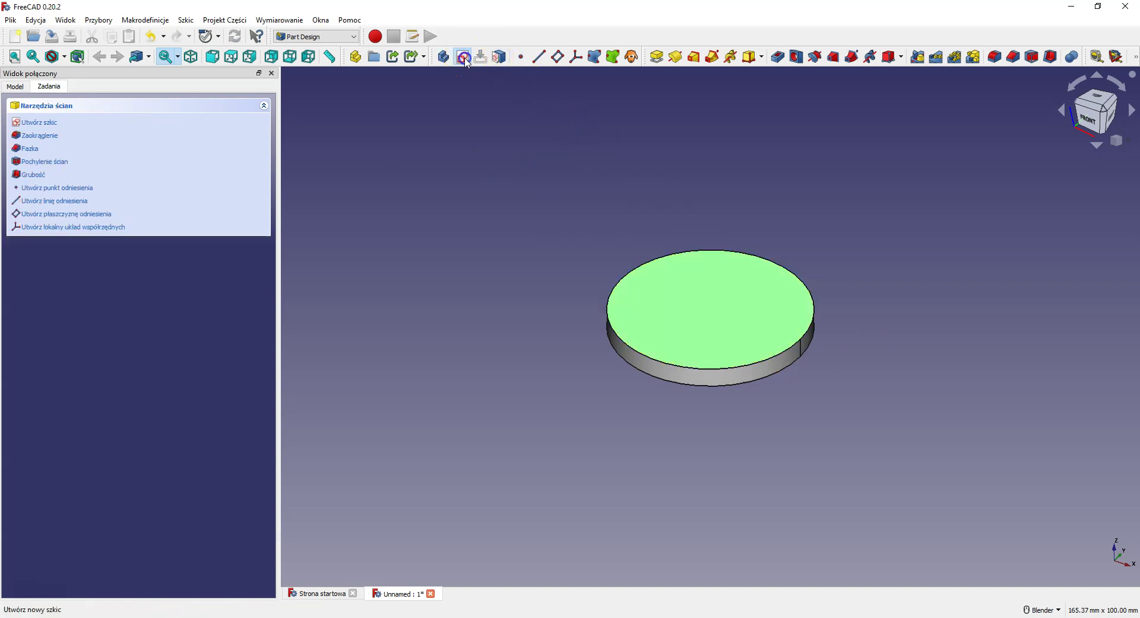
Draw a 15 mm diameter circle at the origin and close the sketch.
left_click(719, 57)
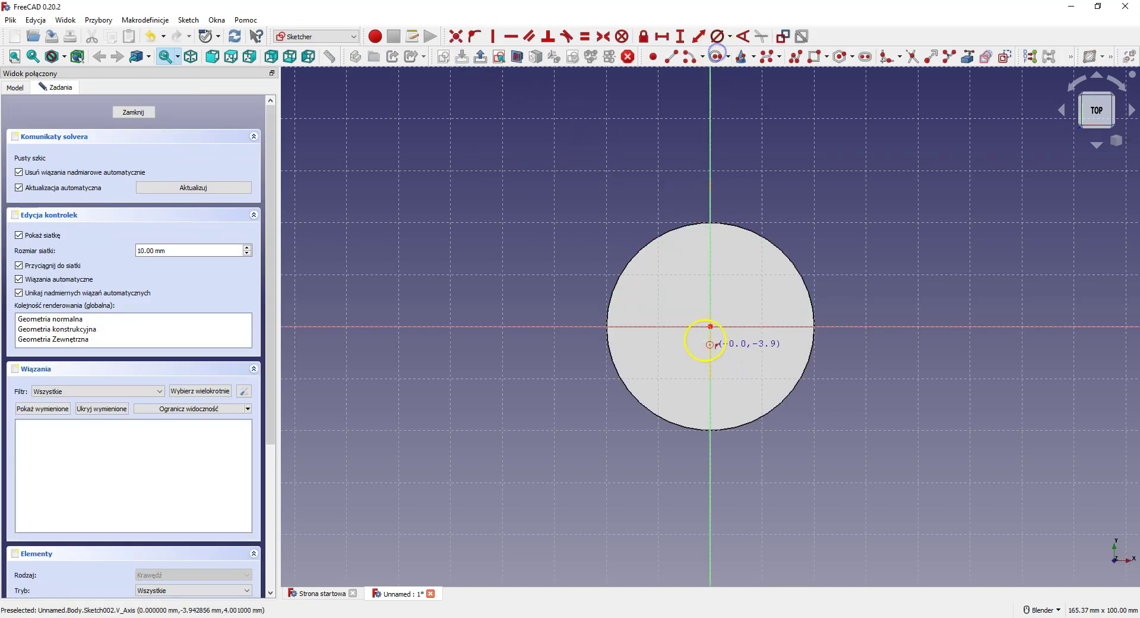
left_click(711, 325)
left_click(744, 332)
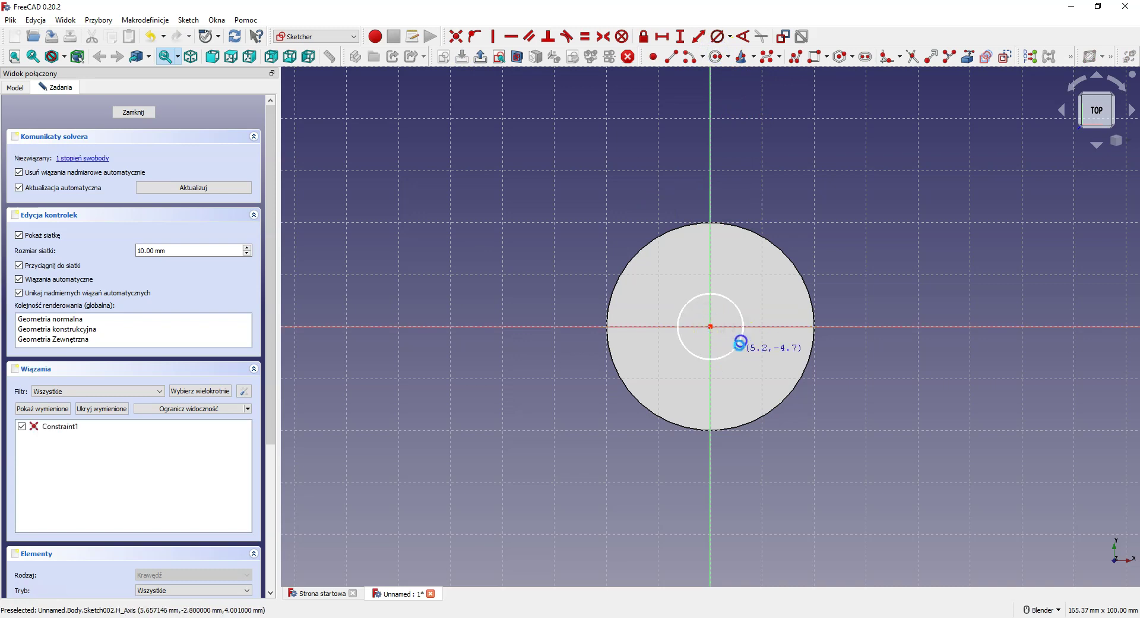
left_click(718, 36)
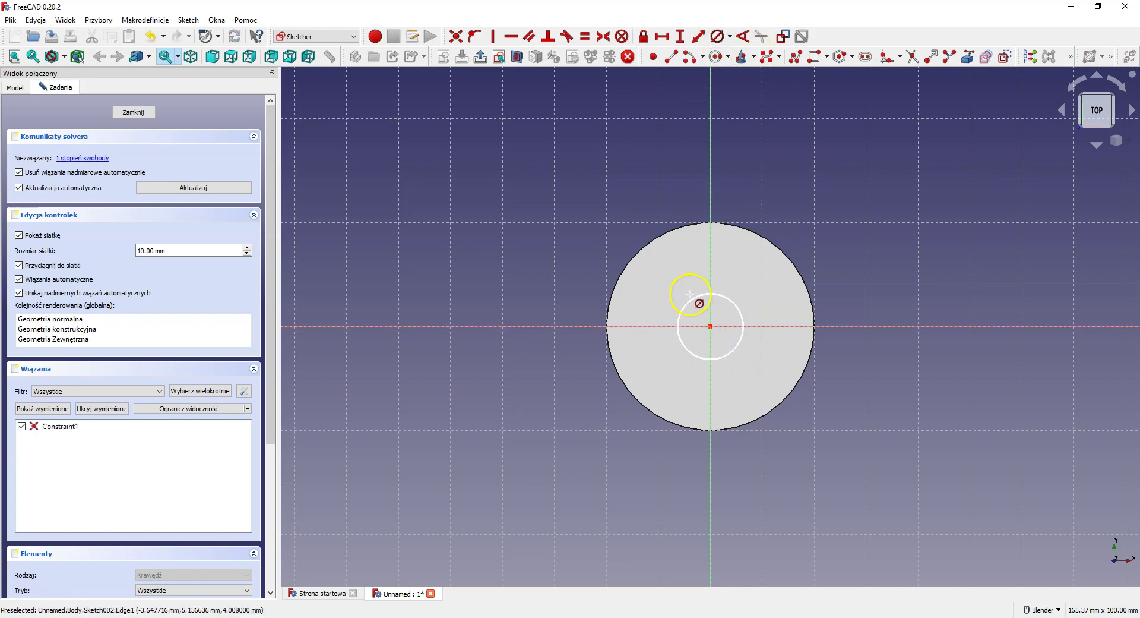
left_click(690, 299)
type("15")
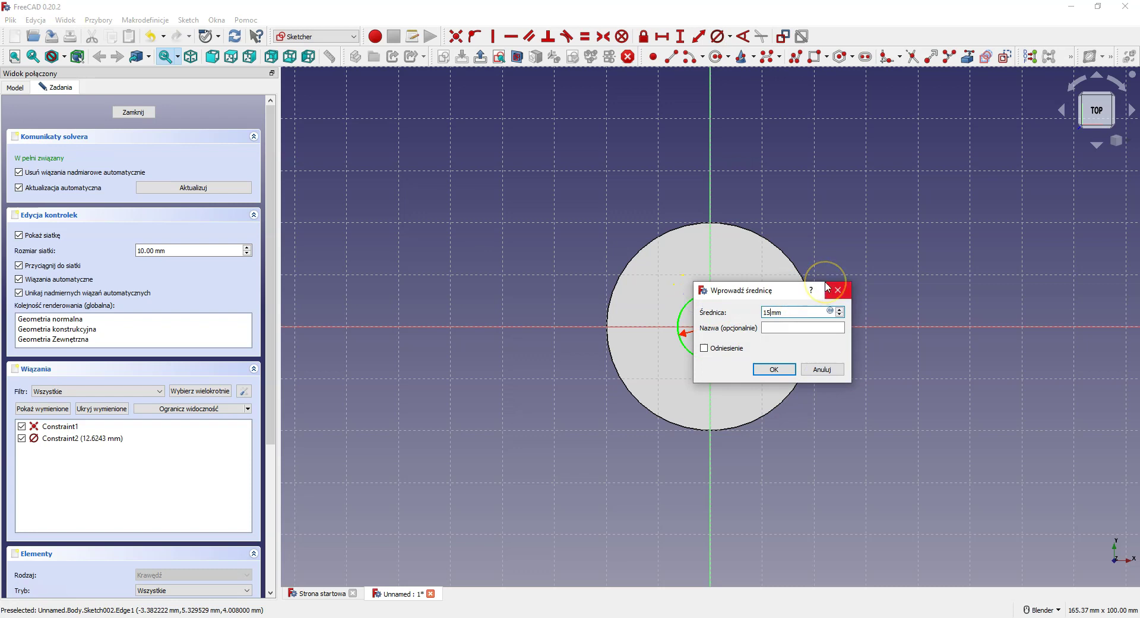
key("Return")
left_click(157, 175)
left_click(126, 107)
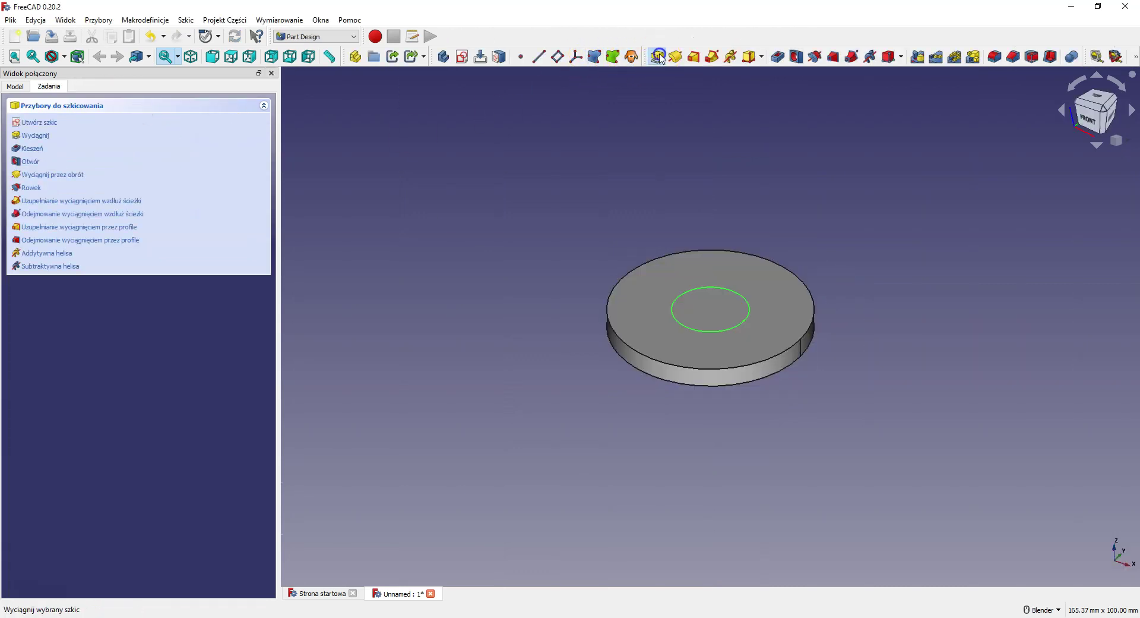
Pad the 15 mm circle 40 mm into a cylinder.
left_click(660, 58)
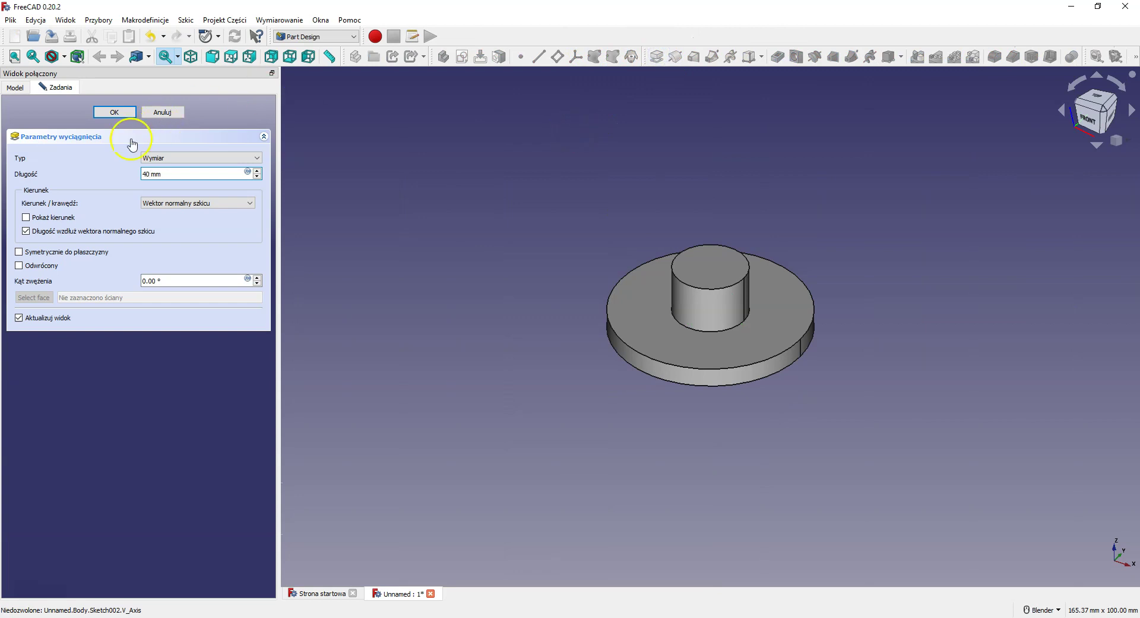
left_click(102, 167)
left_click(114, 112)
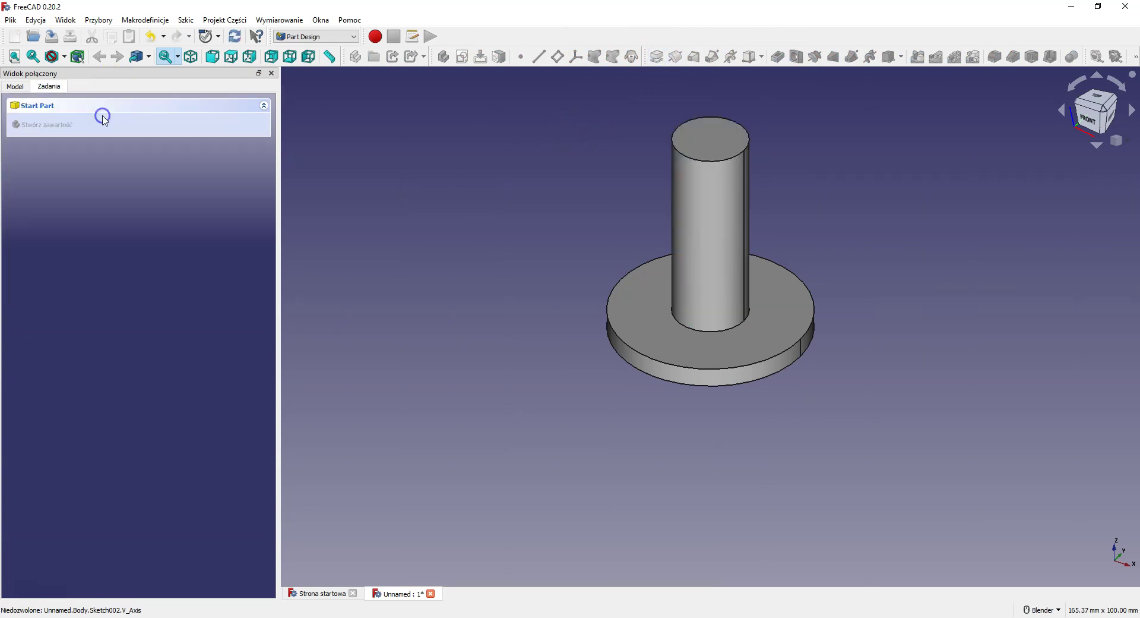
Start a new sketch on the XZ plane.
left_click(426, 128)
left_click(462, 57)
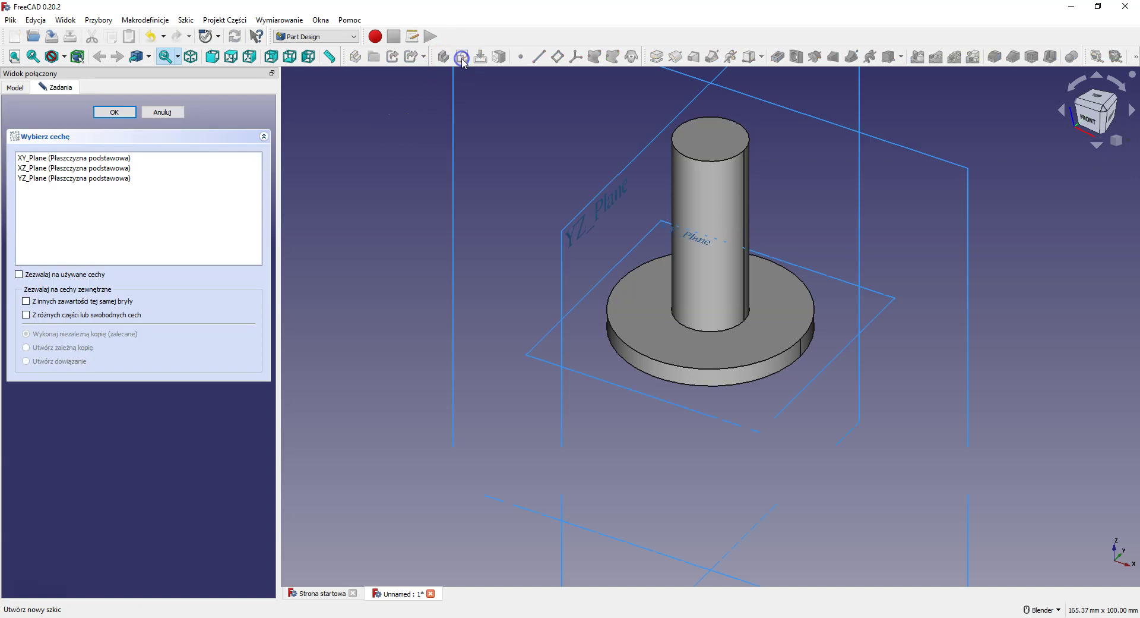
scroll(571, 212, "down", 4)
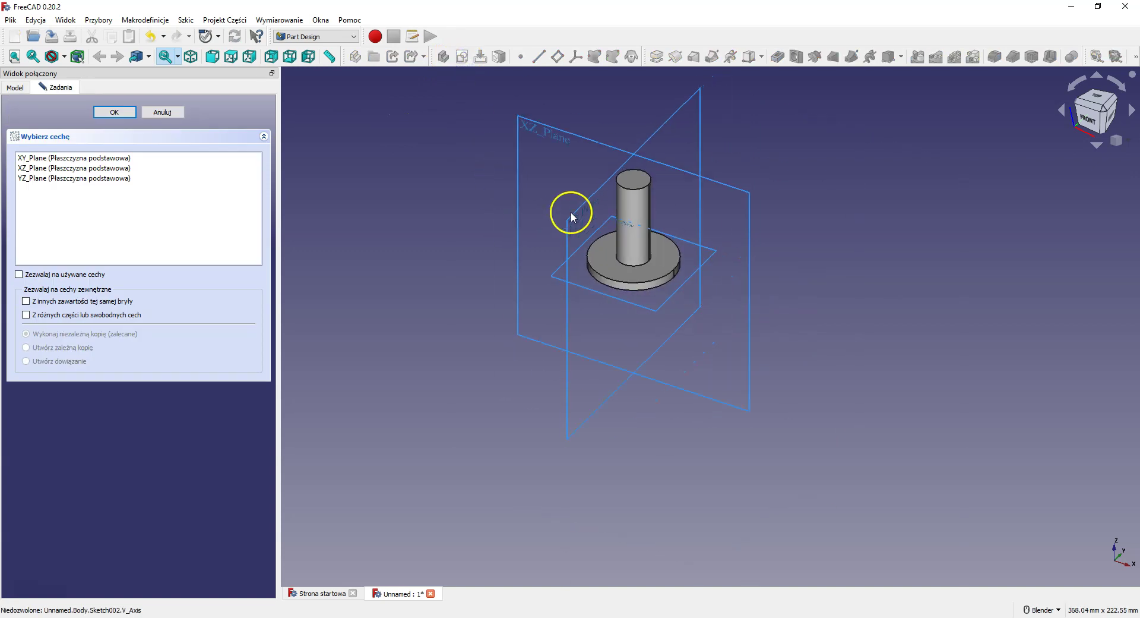
left_click(531, 134)
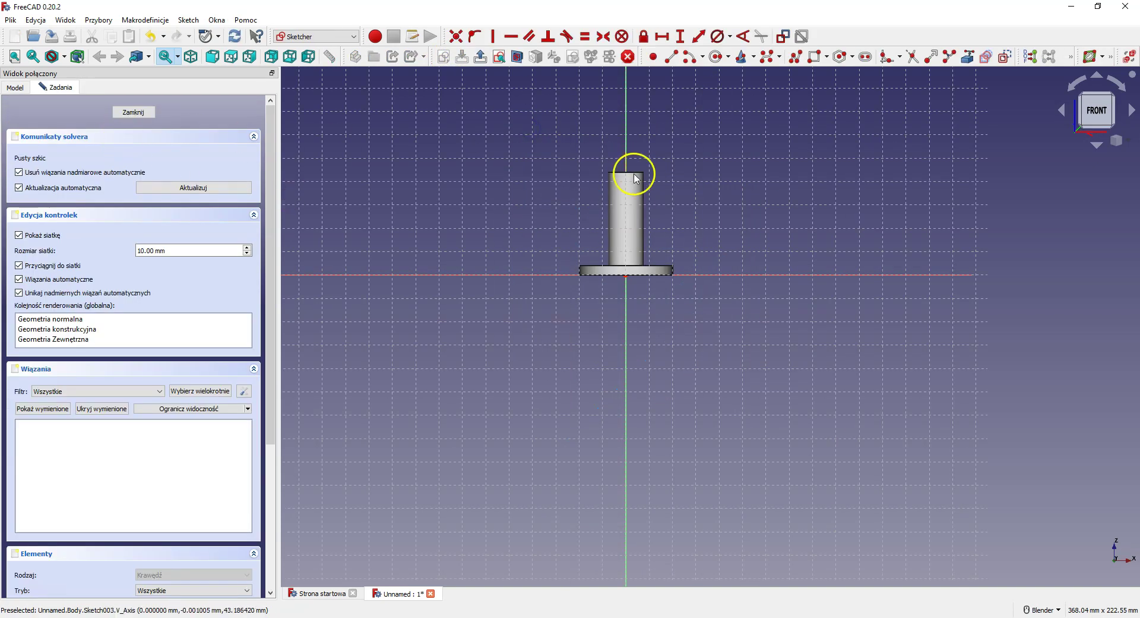
Draw a circle beside the peg's upper side and constrain it to 15 mm diameter.
left_click(717, 56)
left_click(721, 218)
left_click(735, 255)
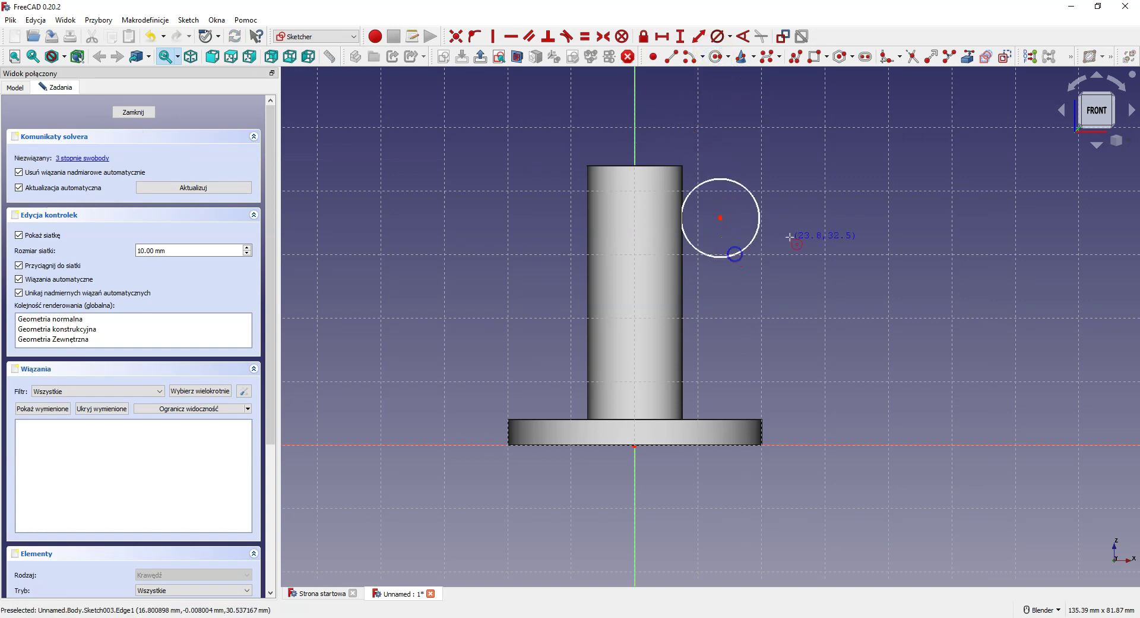
left_click(718, 36)
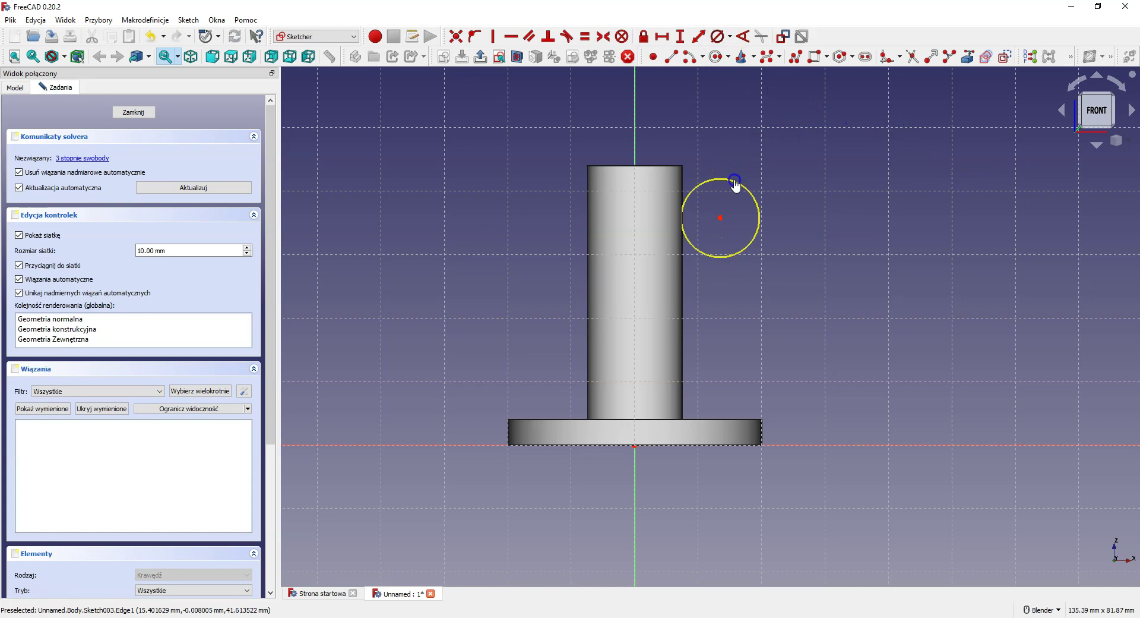
left_click(735, 183)
type("15")
key("Return")
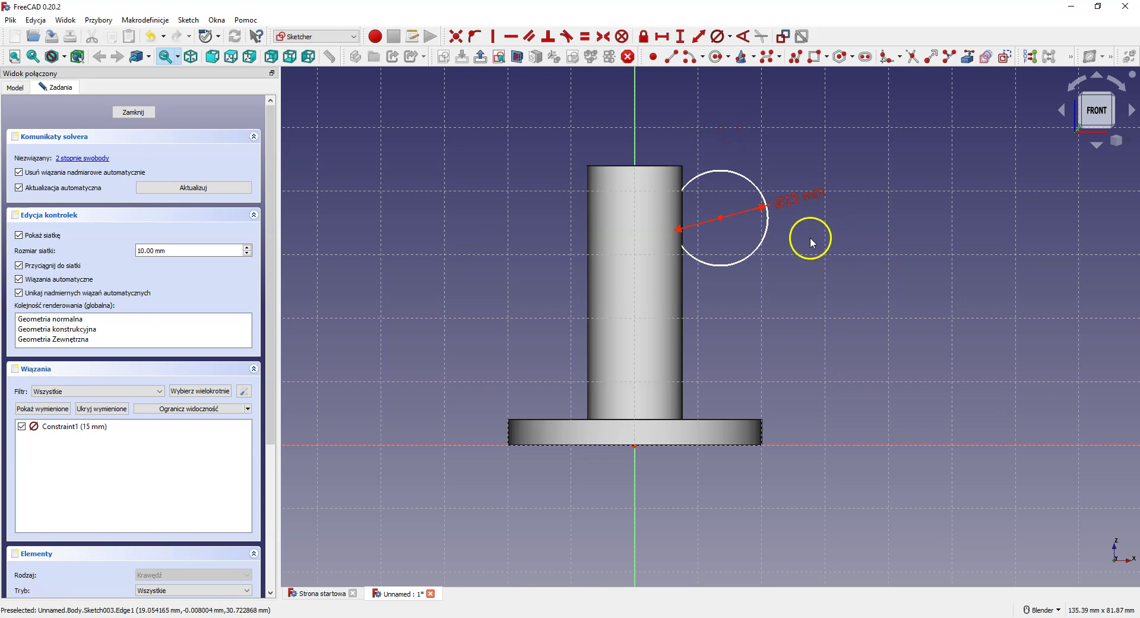
Bring the peg's right edge in as external geometry and put the circle's centre on it.
left_click(968, 56)
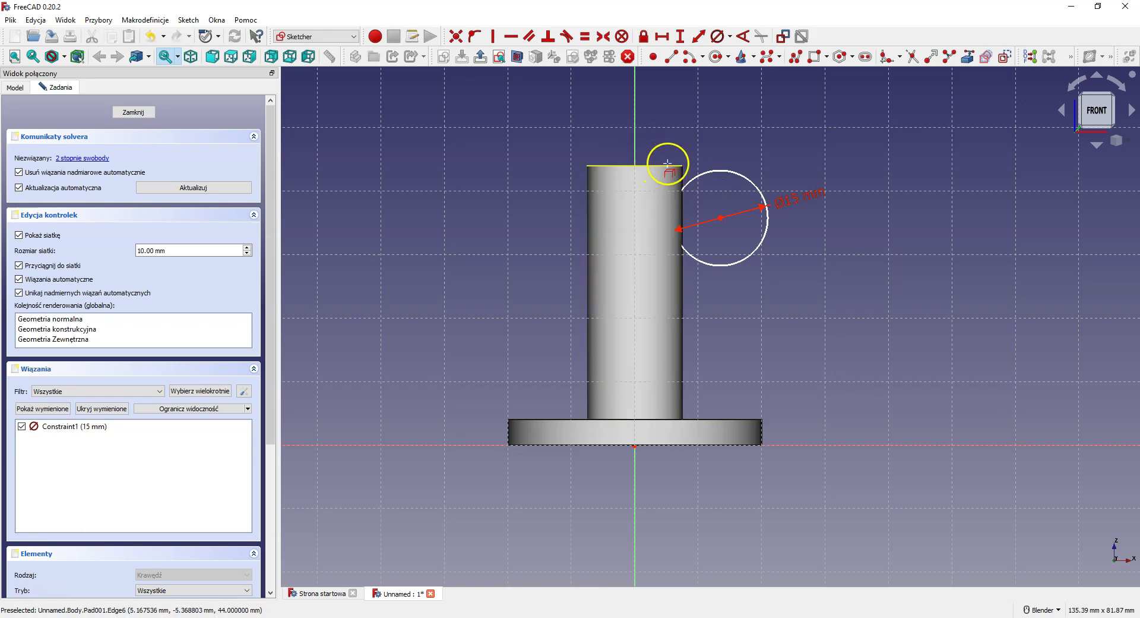
left_click(683, 274)
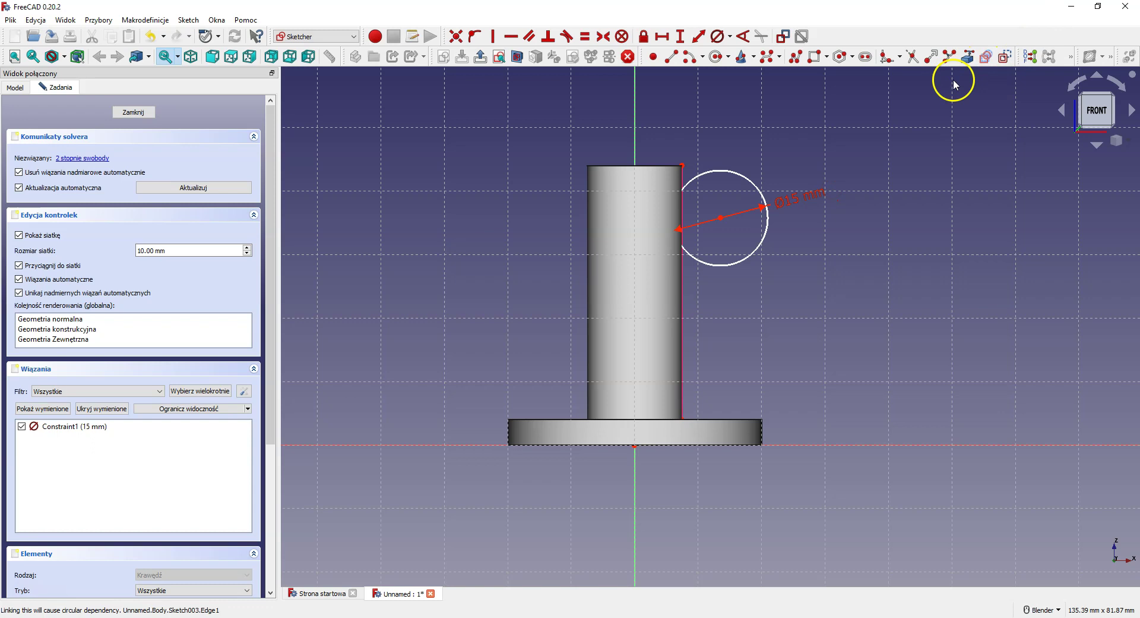
left_click(721, 221)
left_click(682, 252)
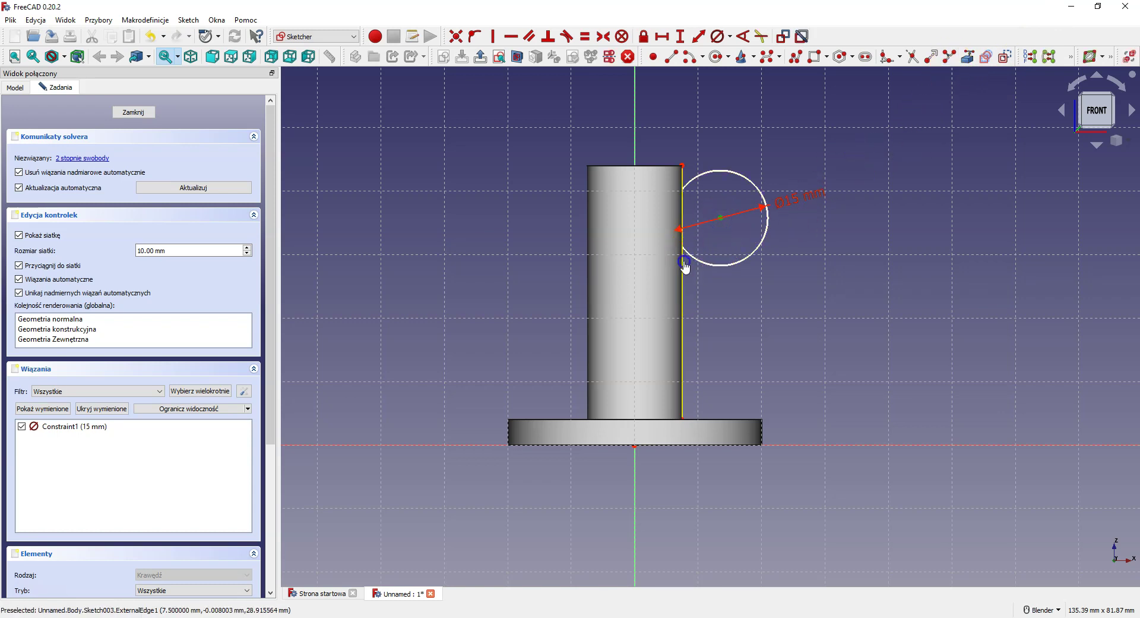
left_click(479, 40)
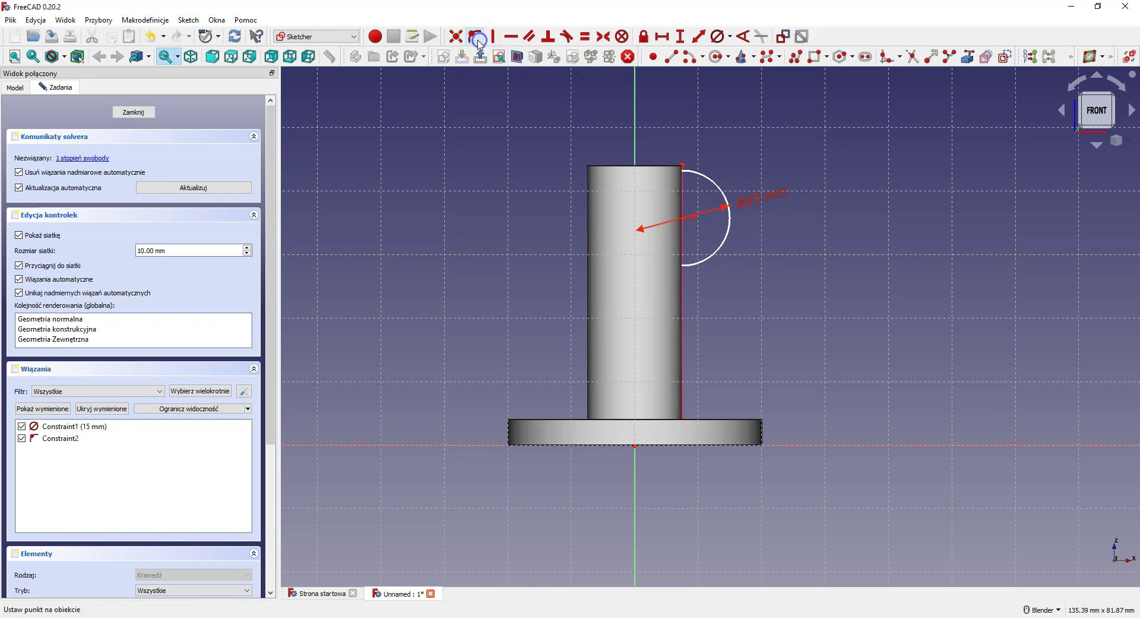
Constrain the circle centre 15 mm vertically below the peg's top corner, then close the sketch.
left_click(682, 217)
left_click(682, 165)
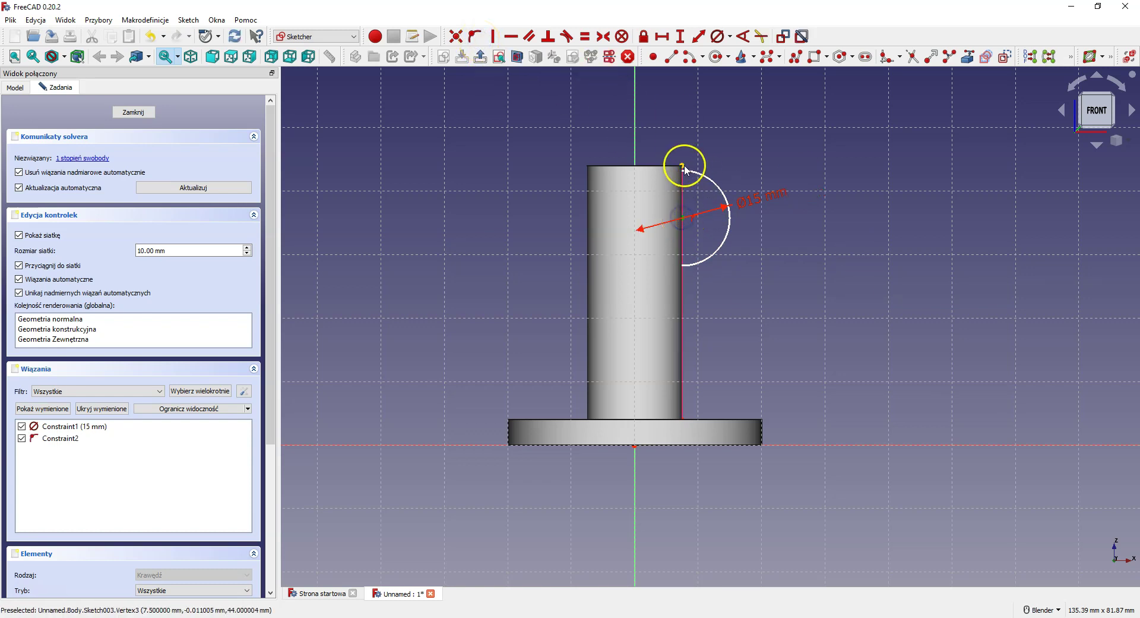
left_click(682, 41)
type("15")
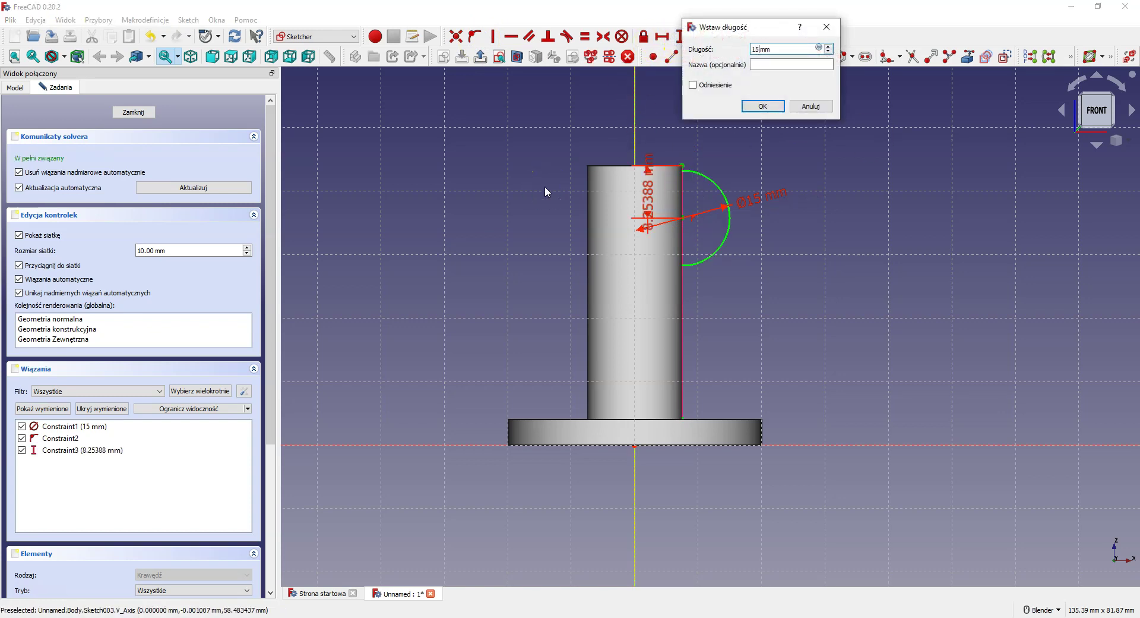
left_click(763, 106)
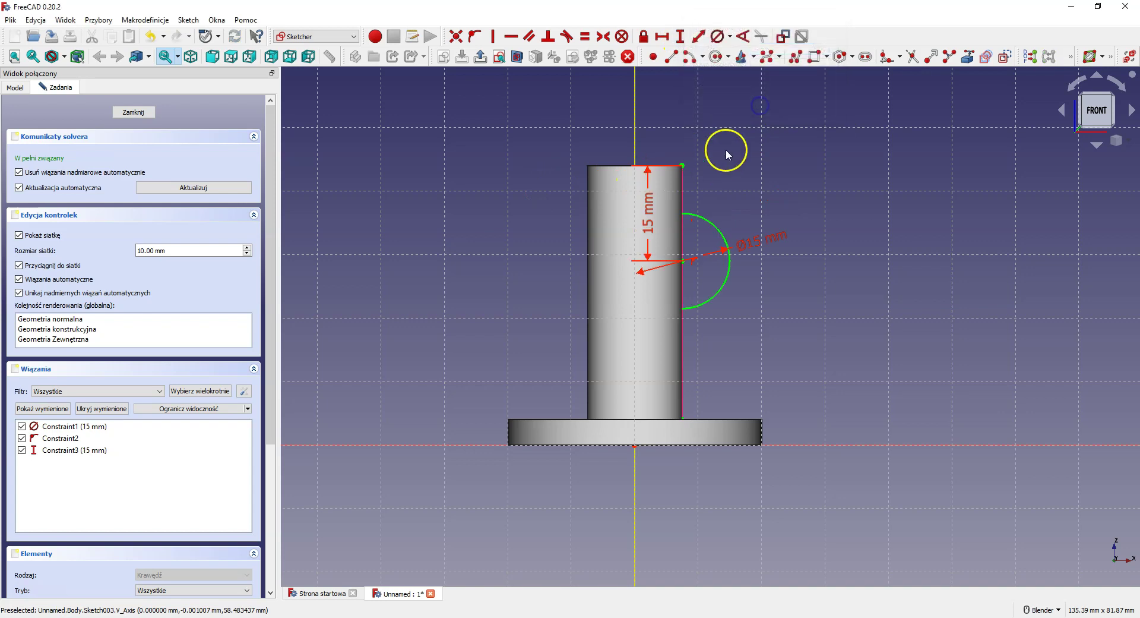
left_click(143, 112)
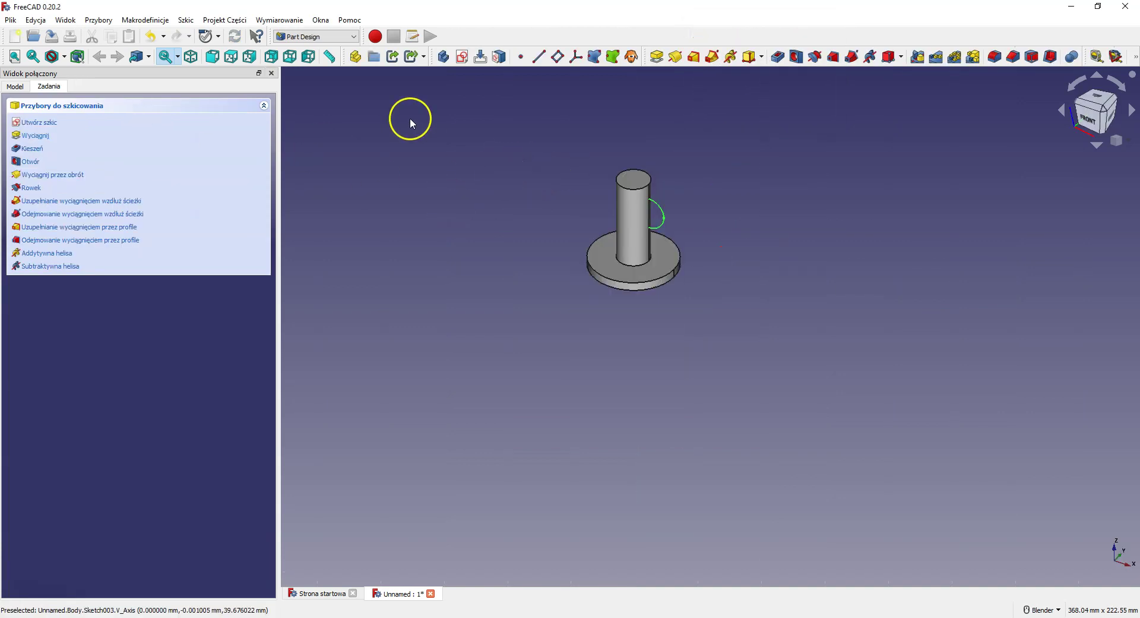
Pocket the circle sketch 22 mm, symmetric to the sketch plane, notching the peg's upper side.
left_click(775, 64)
mouse_move(634, 178)
middle_mouse_down()
mouse_move(637, 205)
mouse_move(601, 267)
middle_mouse_up()
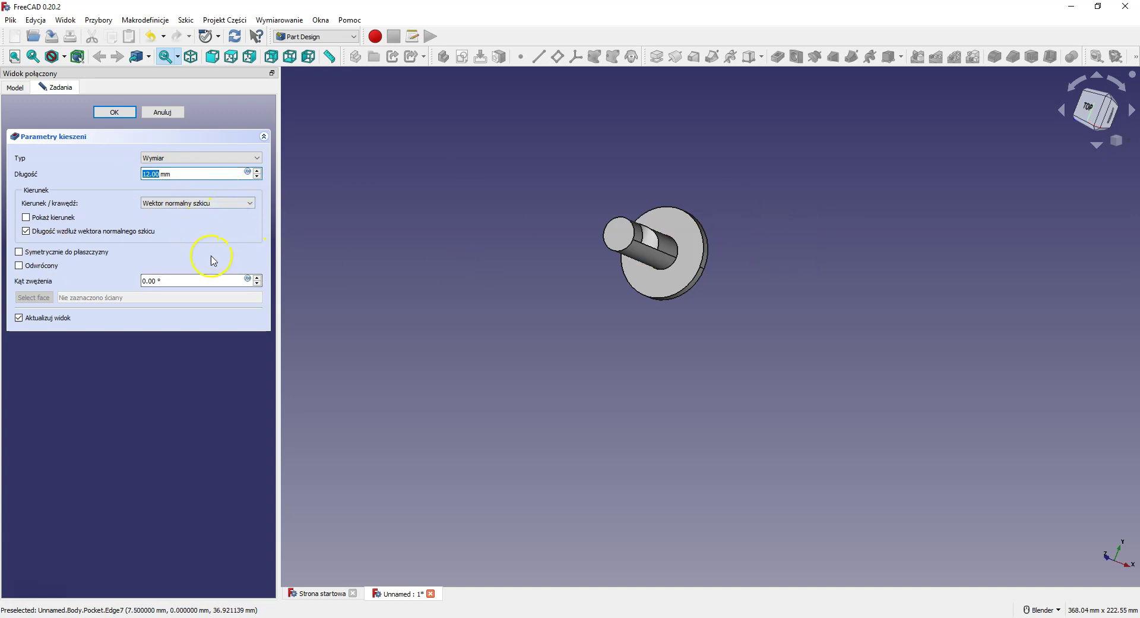
middle_click_drag(669, 184, 463, 362)
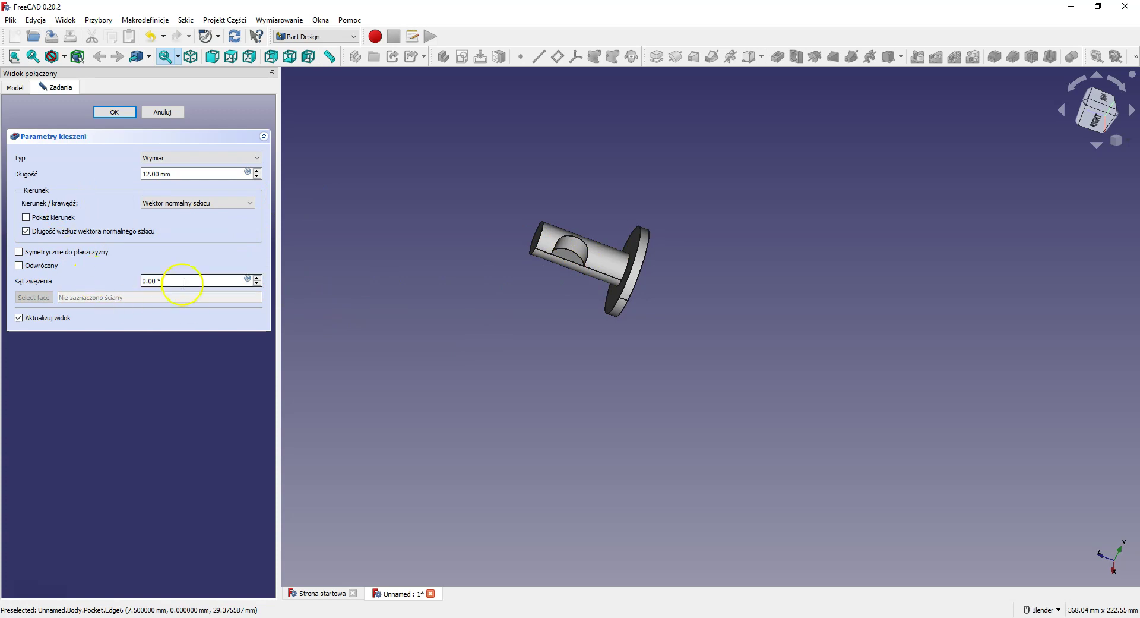
left_click(20, 253)
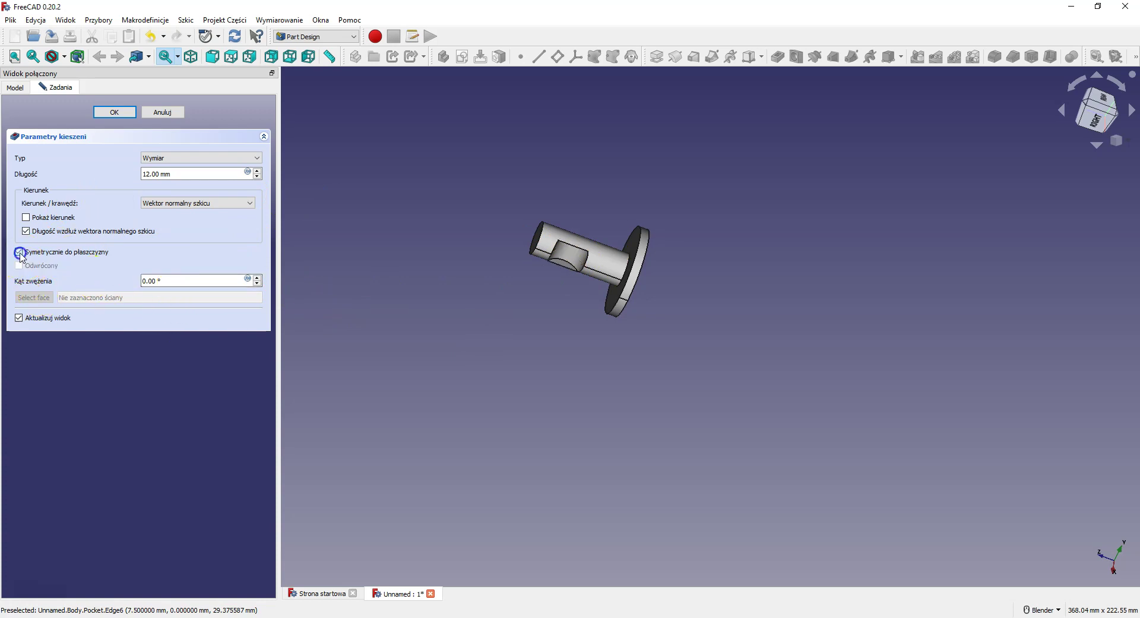
middle_click_drag(380, 264, 578, 266)
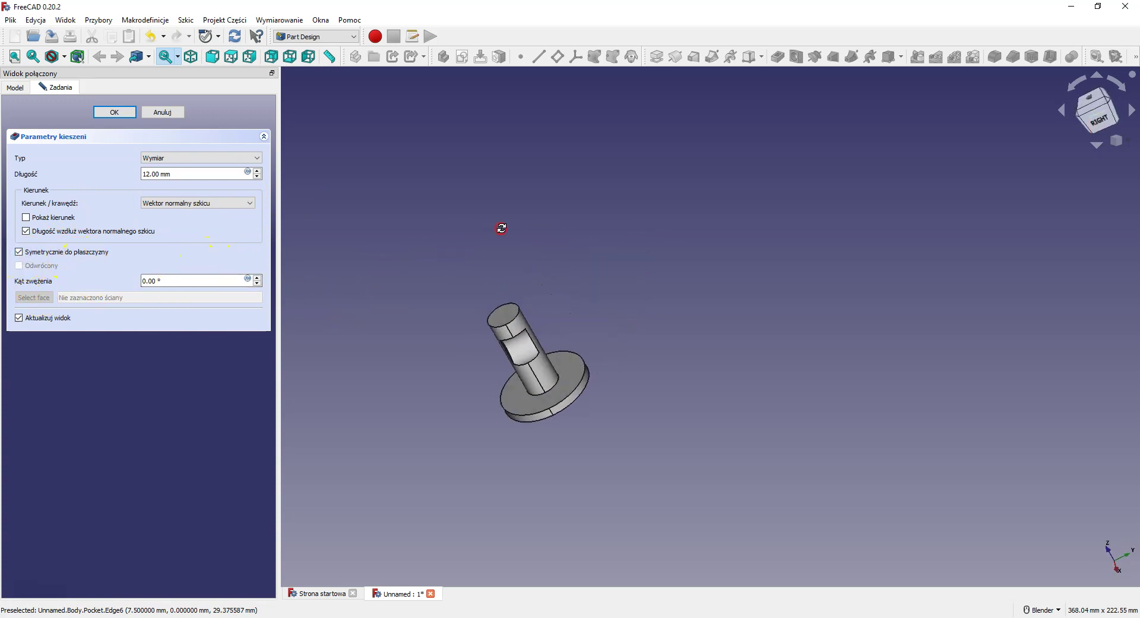
scroll(425, 282, "up", 5)
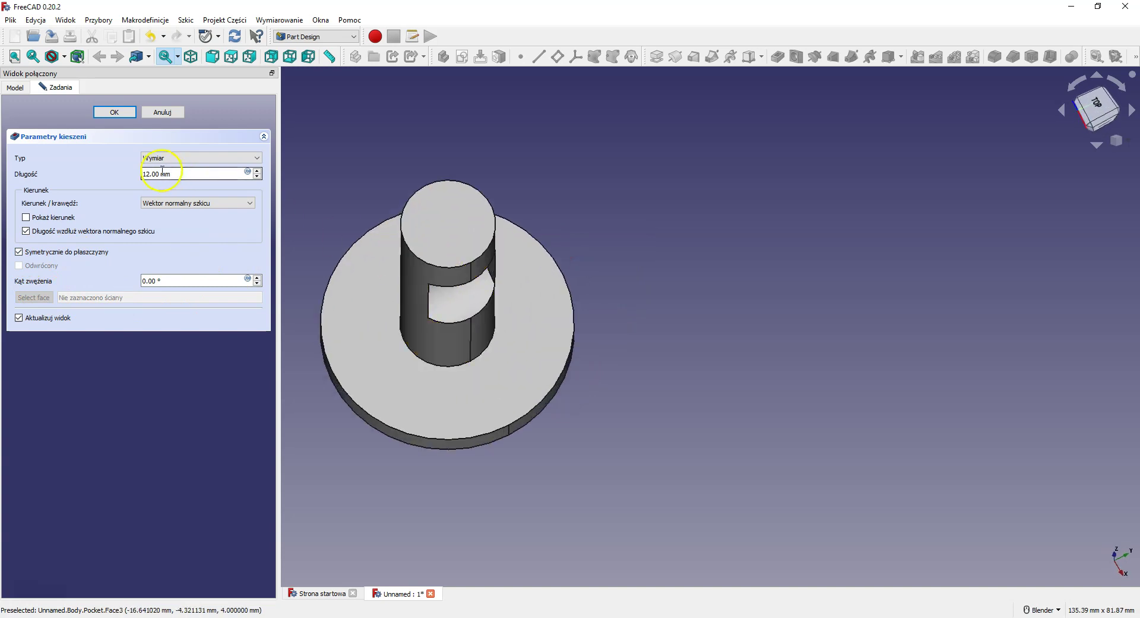
scroll(162, 172, "up", 4)
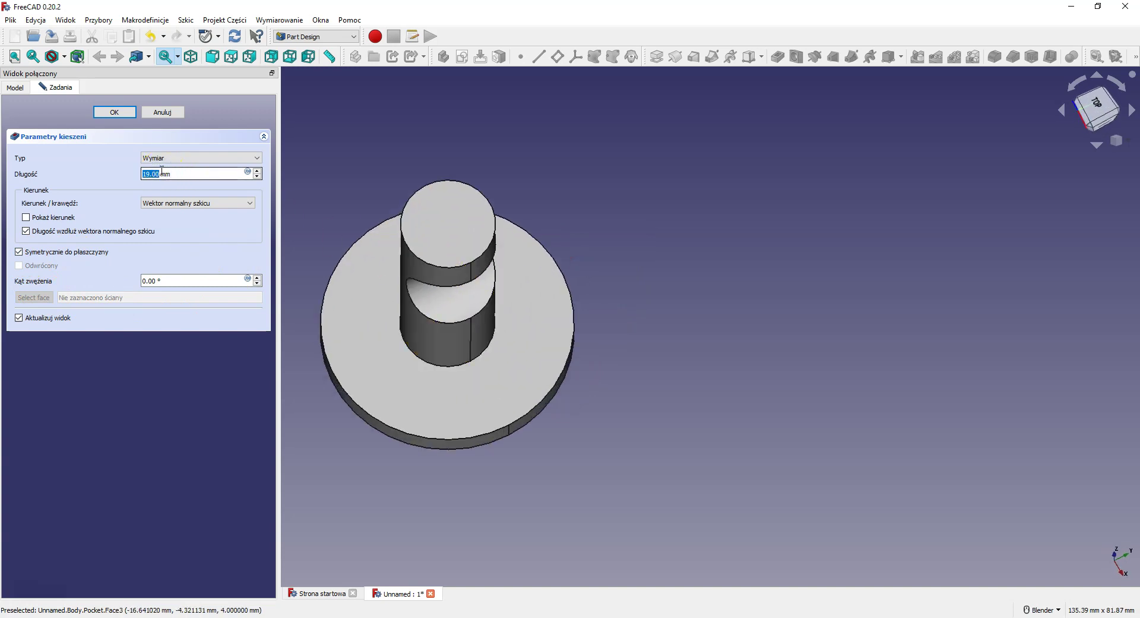
type("22")
mouse_move(608, 196)
middle_mouse_down()
mouse_move(546, 205)
mouse_move(302, 190)
middle_mouse_up()
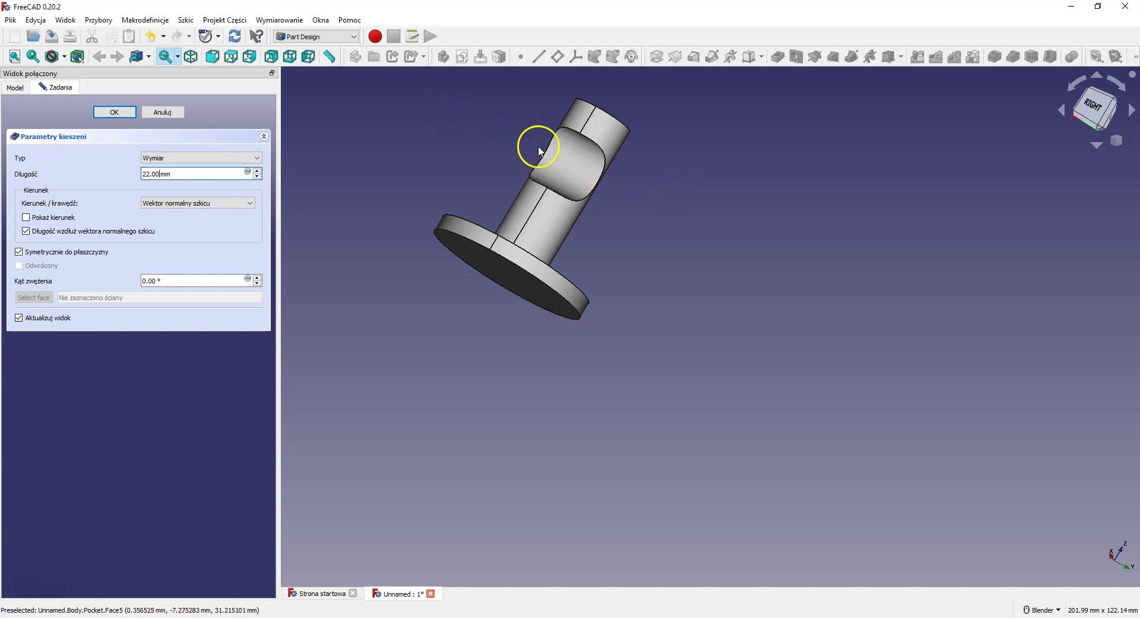
left_click(114, 112)
scroll(505, 243, "down", 2)
mouse_move(534, 300)
middle_mouse_down()
mouse_move(432, 260)
mouse_move(497, 316)
mouse_move(523, 322)
middle_mouse_up()
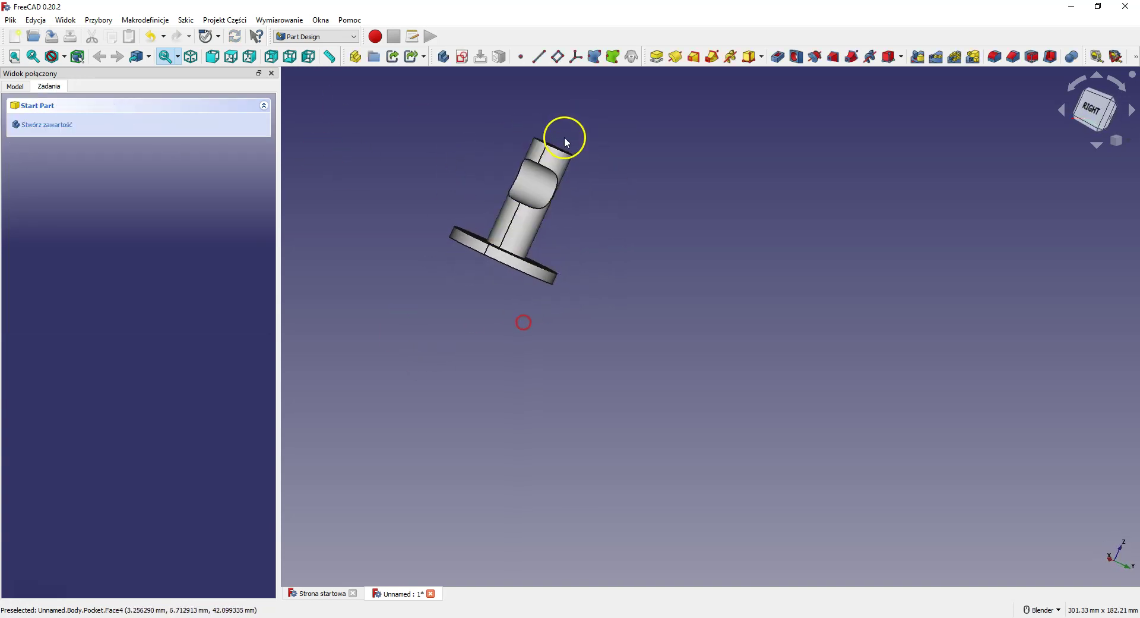
Fillet the edges of the curved notch face.
left_click(538, 181)
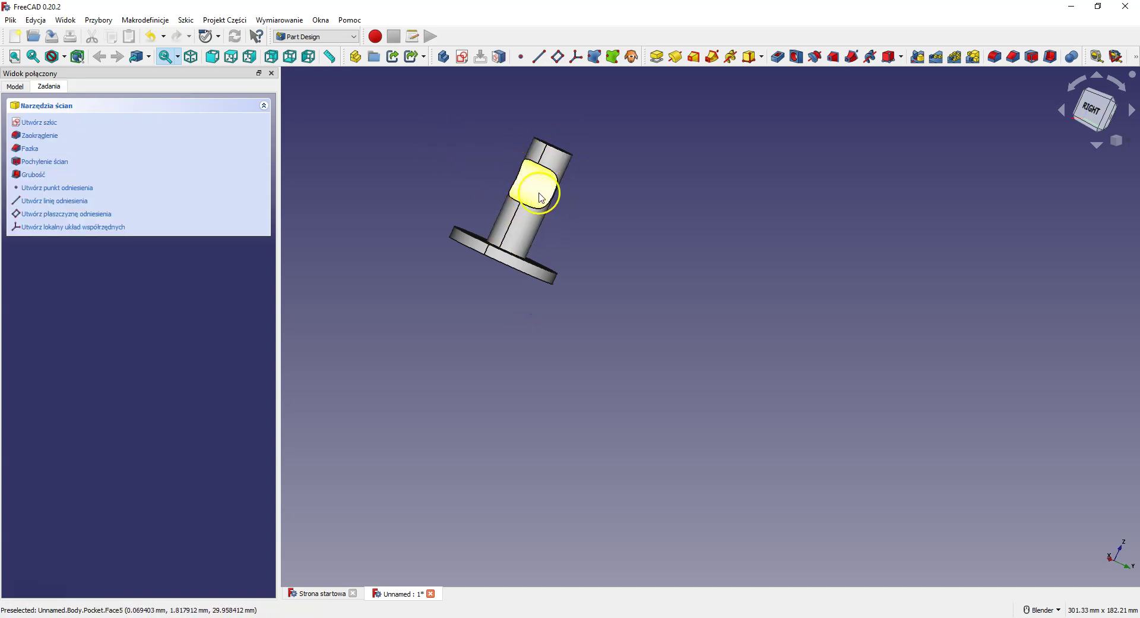
left_click(995, 56)
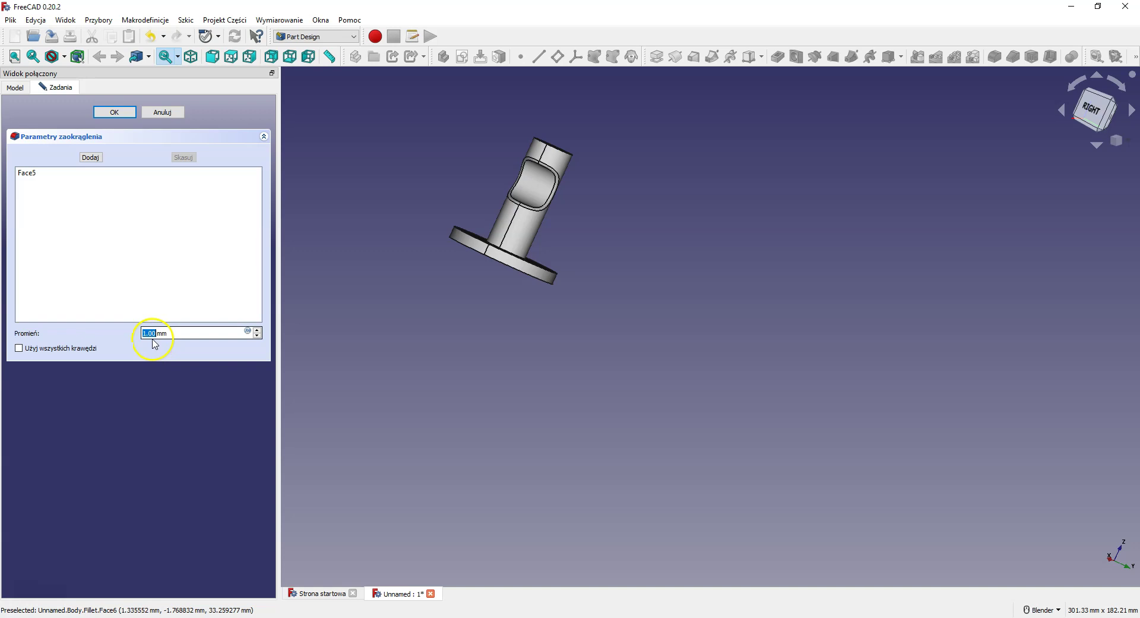
left_click(112, 117)
scroll(602, 250, "down", 2)
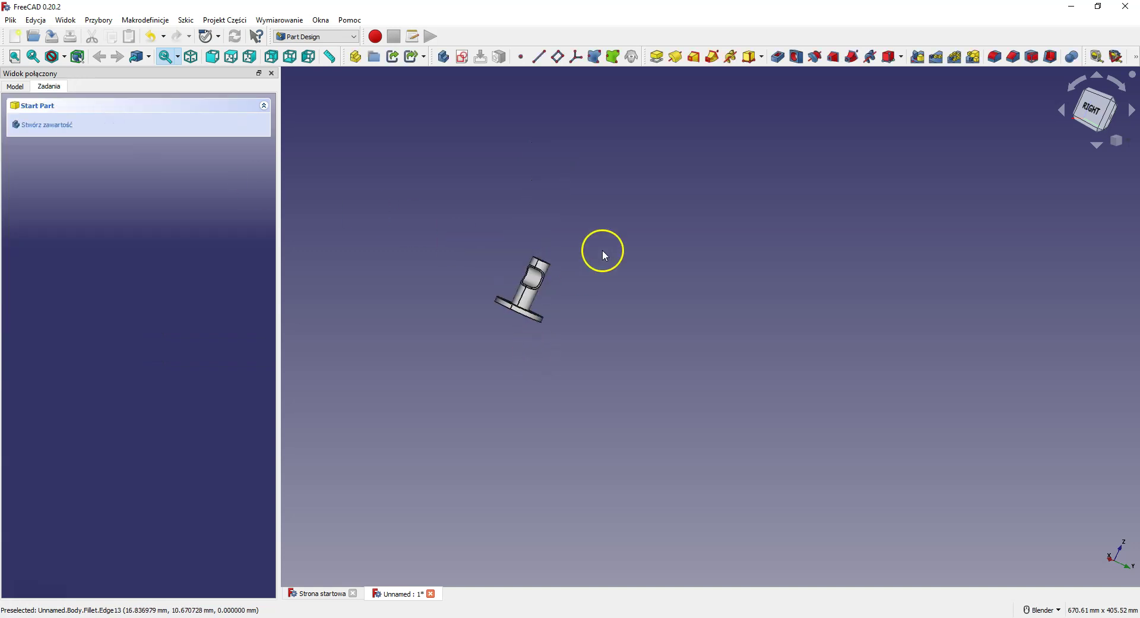
middle_click_drag(603, 249, 576, 178)
Round the peg's top face with a 2 mm fillet.
left_click(509, 227)
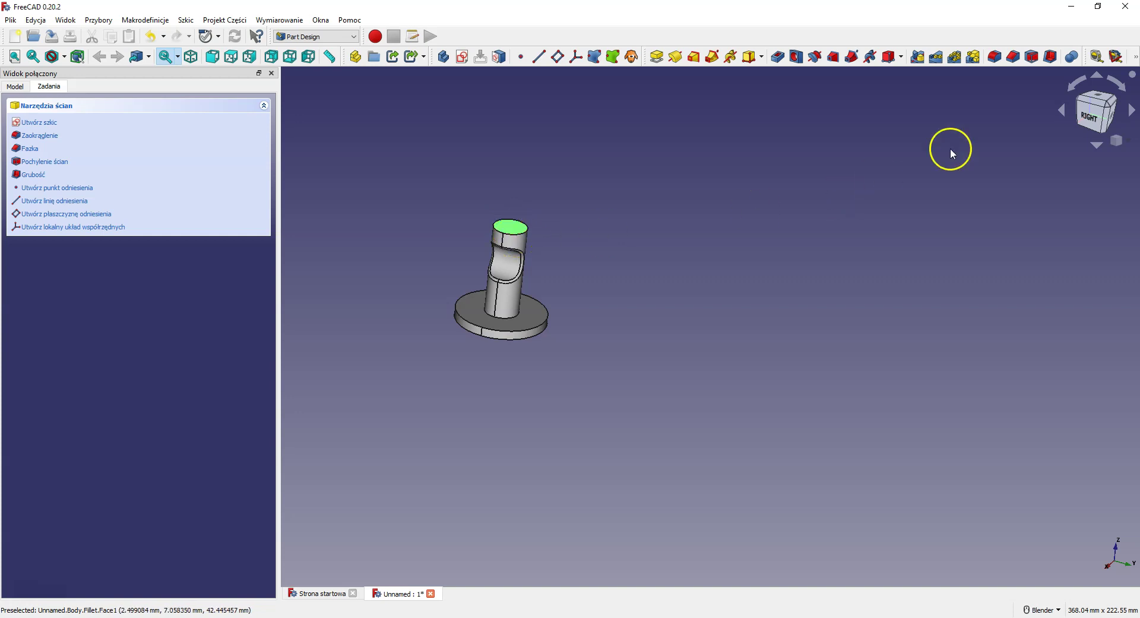
left_click(996, 56)
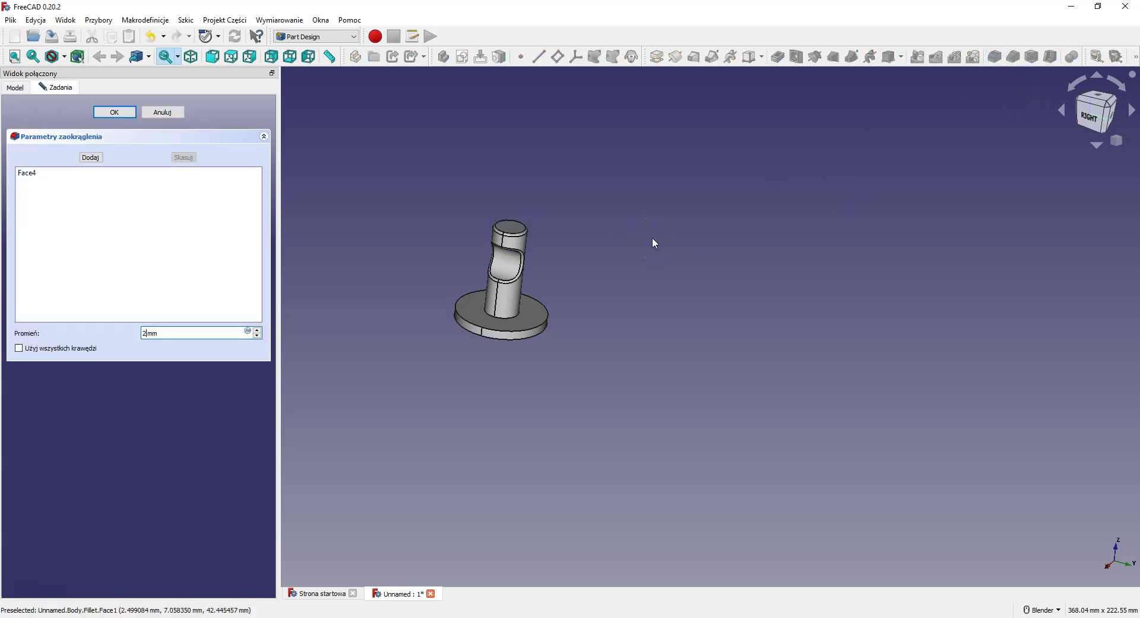
left_click(122, 113)
scroll(764, 229, "up", 2)
scroll(713, 123, "up", 2)
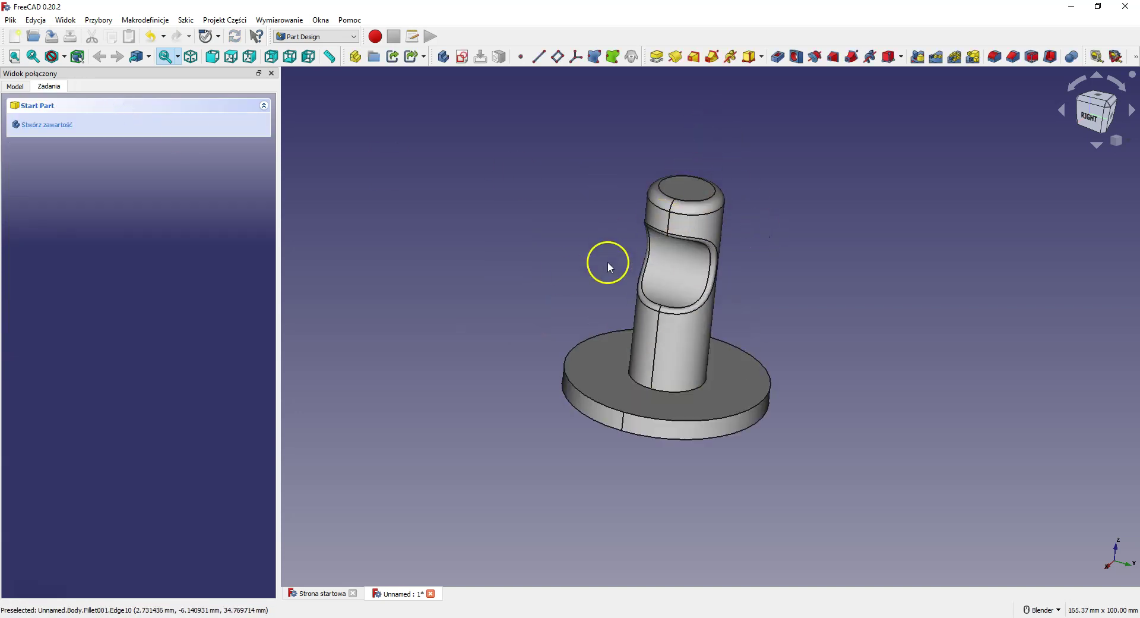
Orbit the FreeCAD and Fusion 360 parts to compare the filleted notch from several angles.
middle_click_drag(608, 261, 631, 190)
middle_click_drag(623, 463, 431, 428)
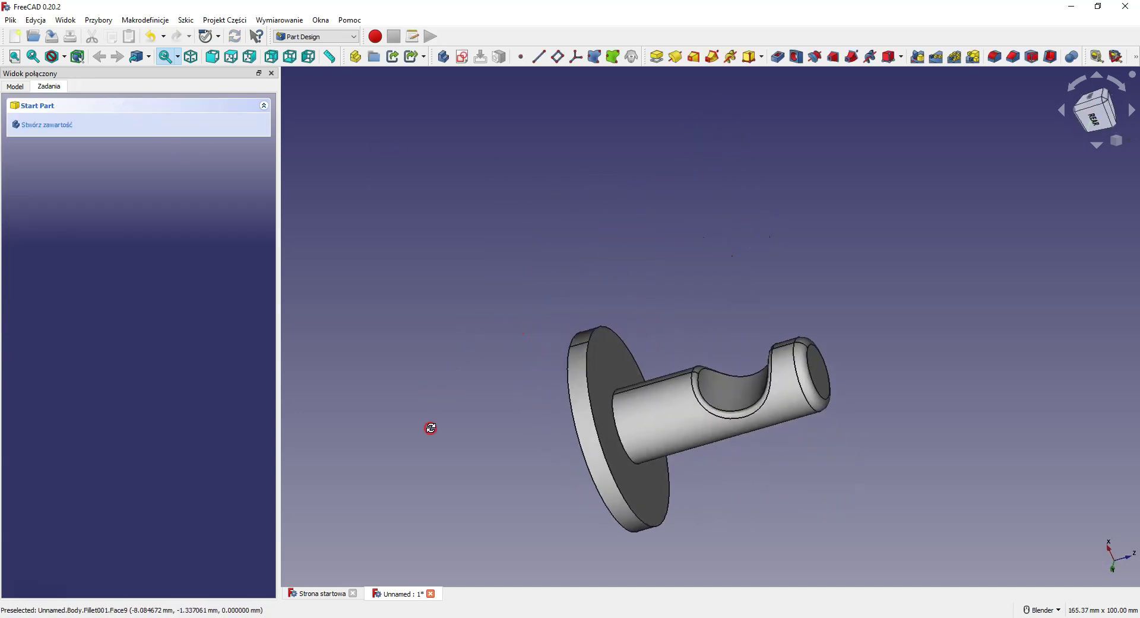
middle_click_drag(817, 334, 854, 403)
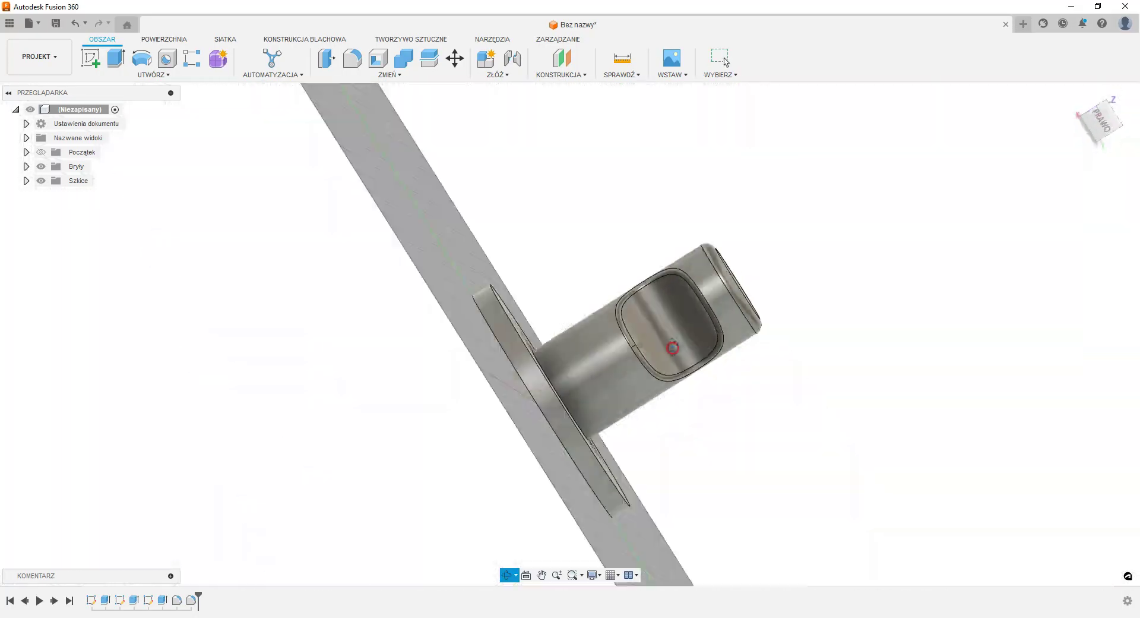
middle_click_drag(672, 348, 606, 309, "shift")
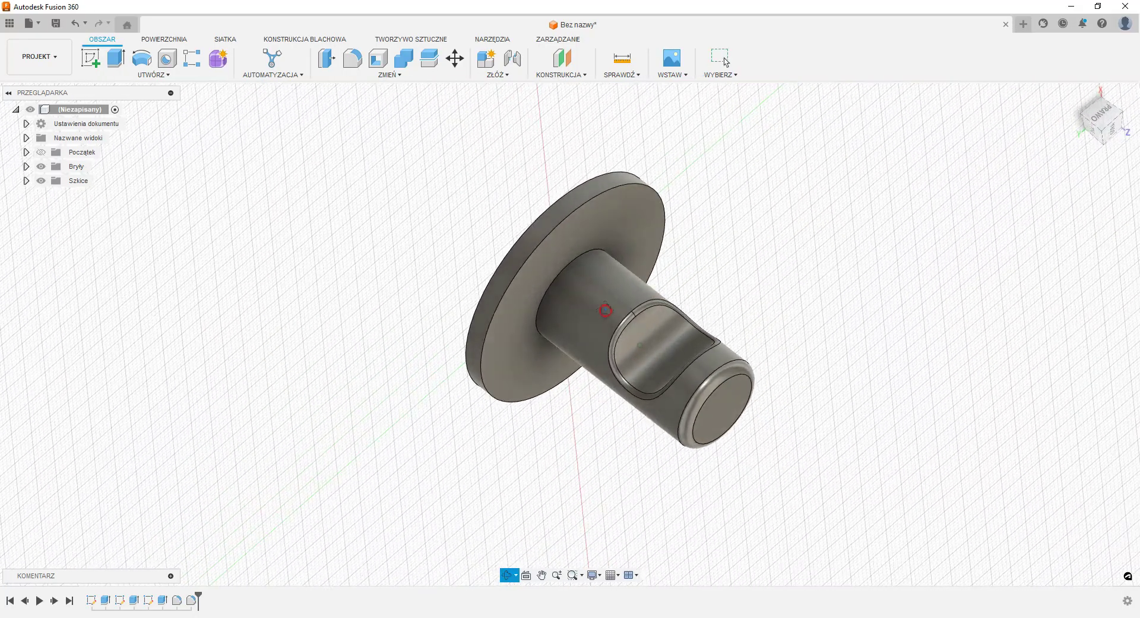
key("Escape")
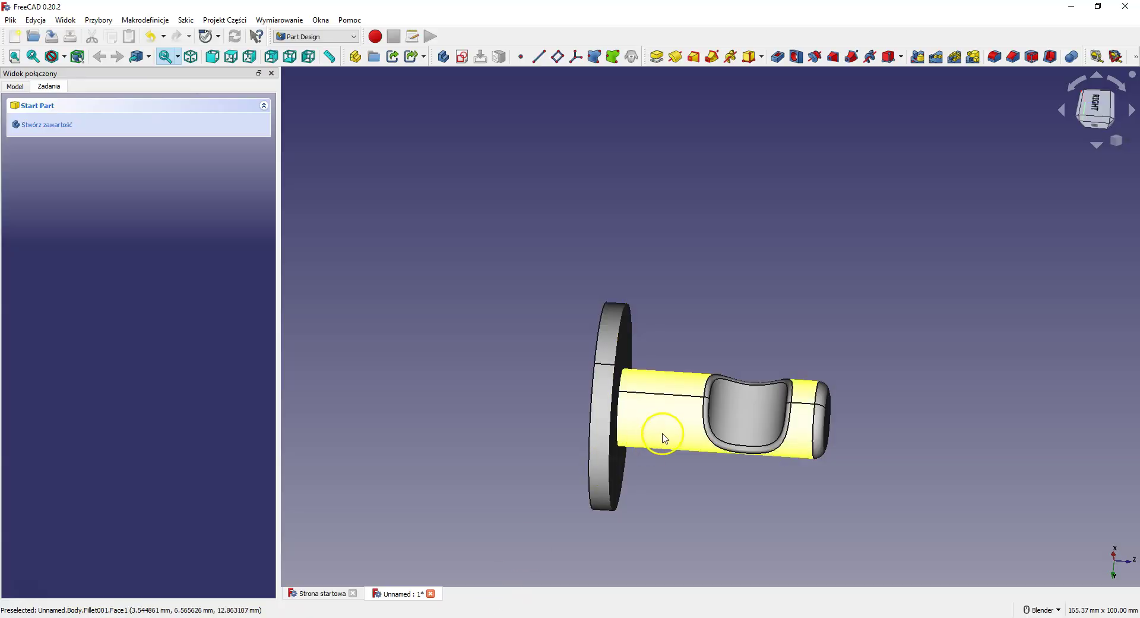
mouse_move(662, 438)
middle_mouse_down()
mouse_move(660, 341)
mouse_move(624, 329)
mouse_move(611, 343)
middle_mouse_up()
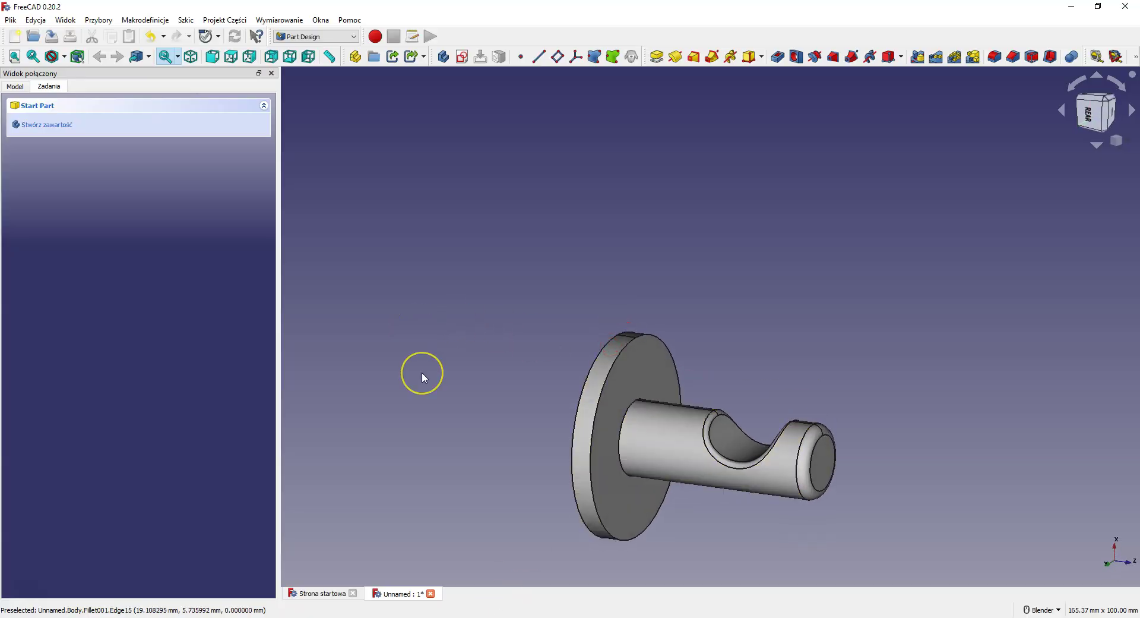